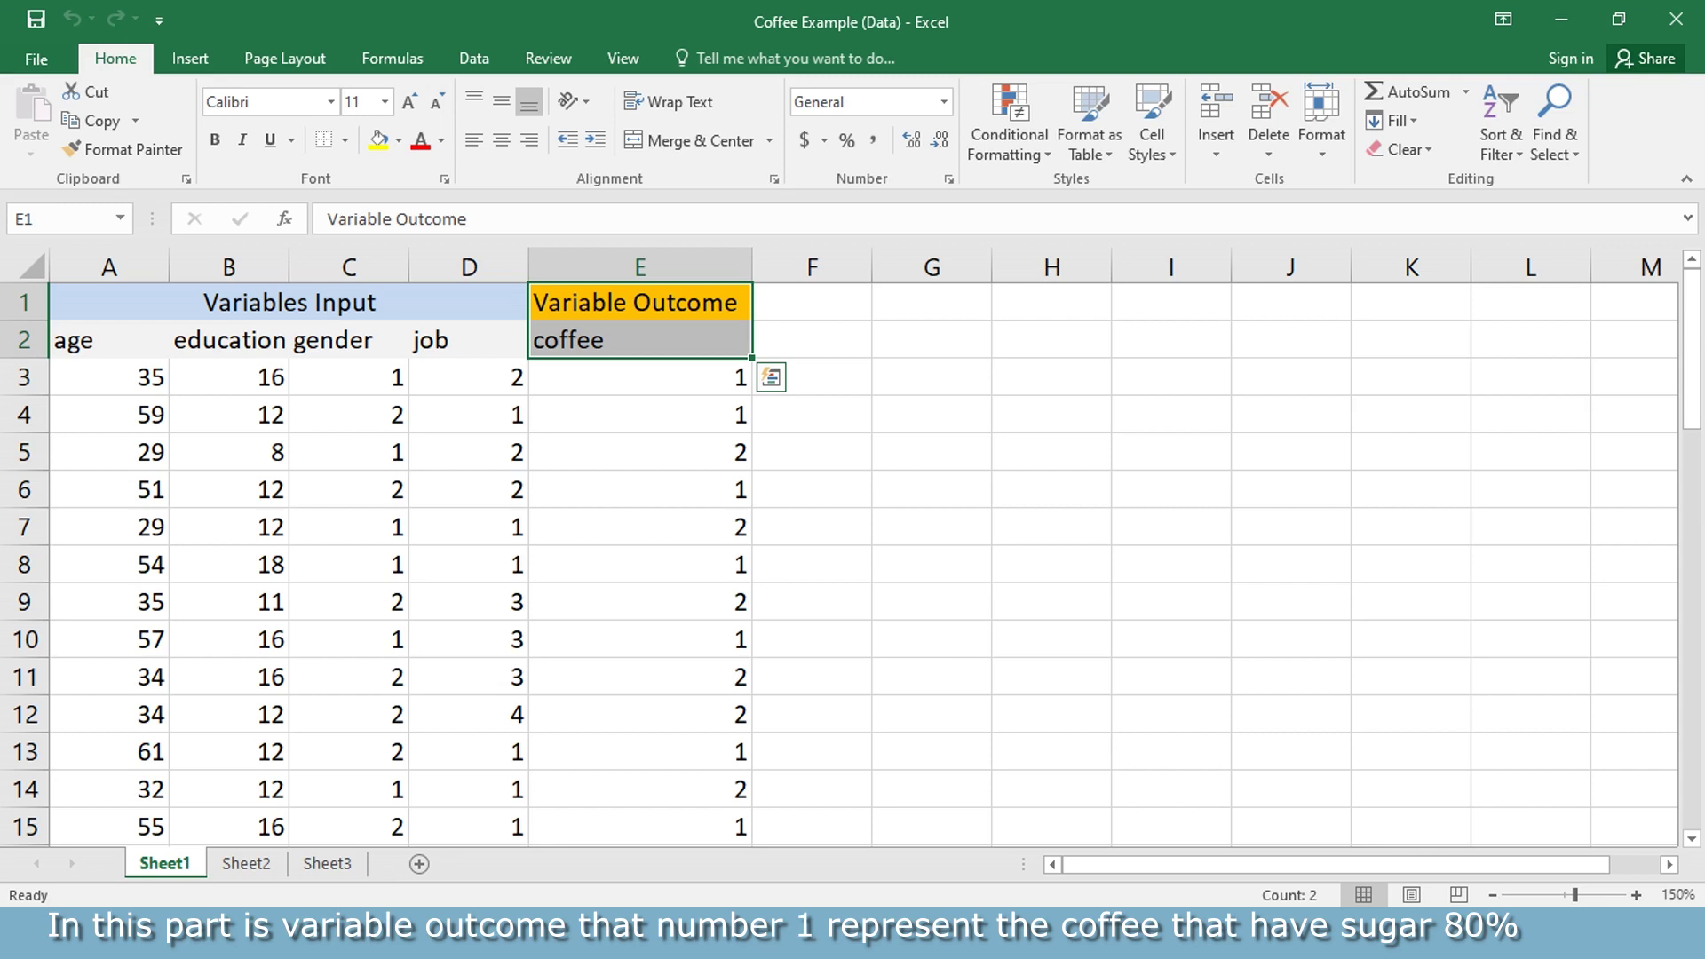
Examine sample cells for the different outcome codes in the coffee column
click(639, 377)
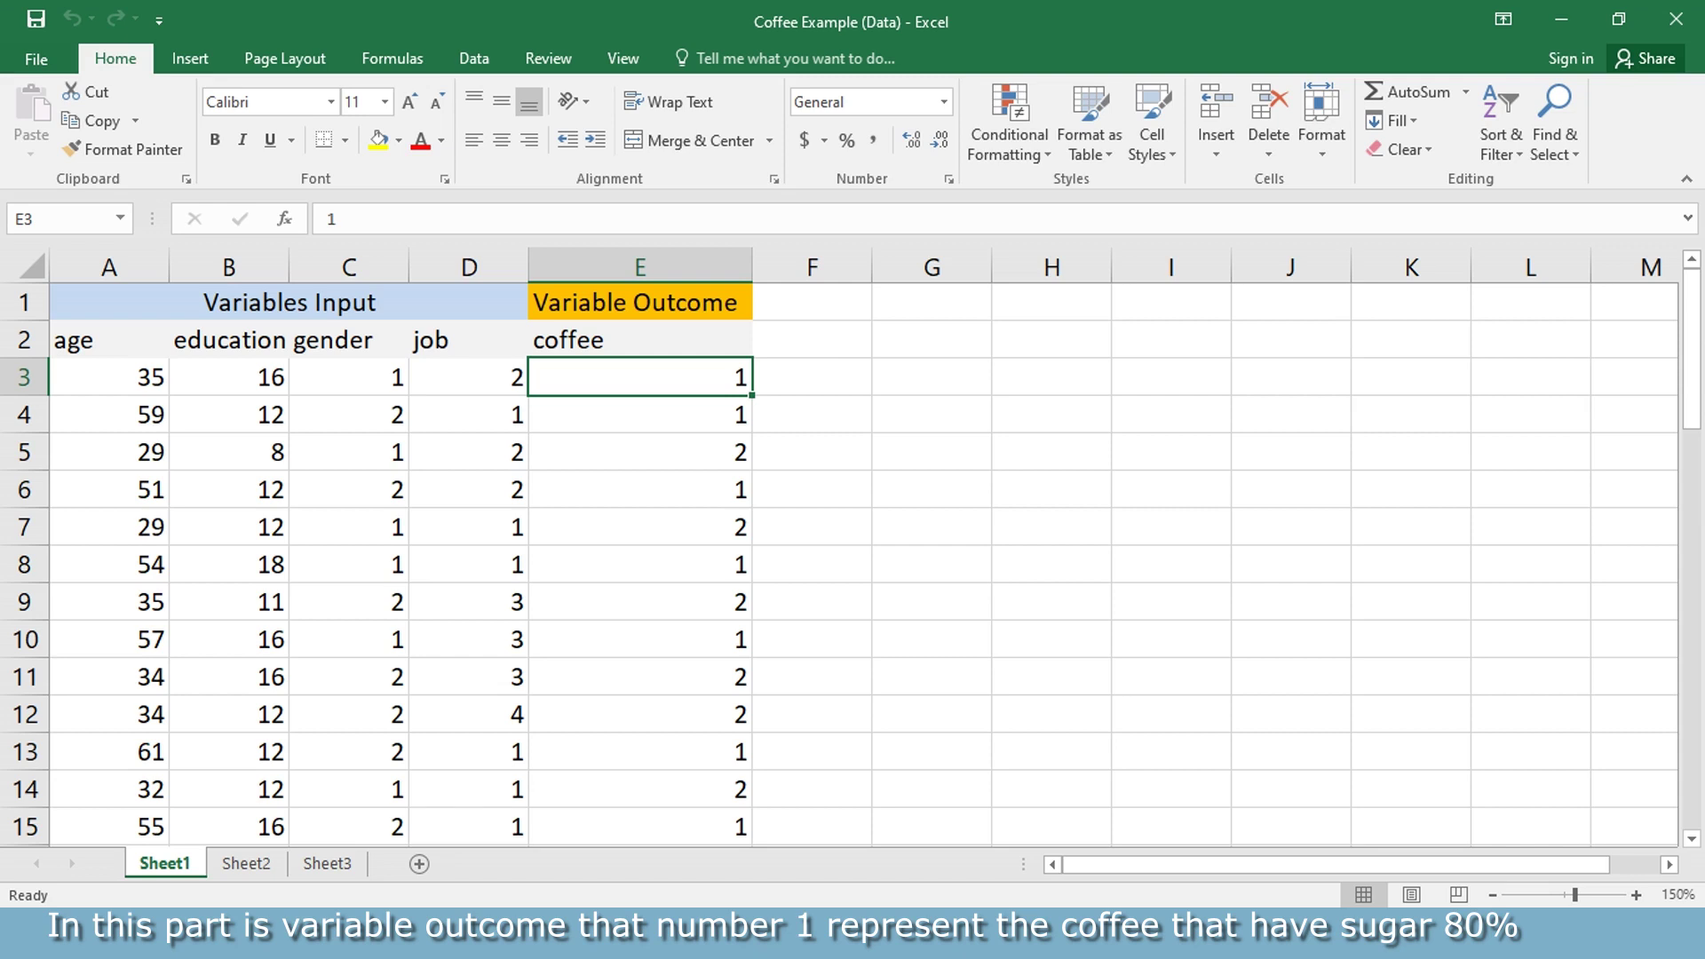
click(639, 414)
click(639, 451)
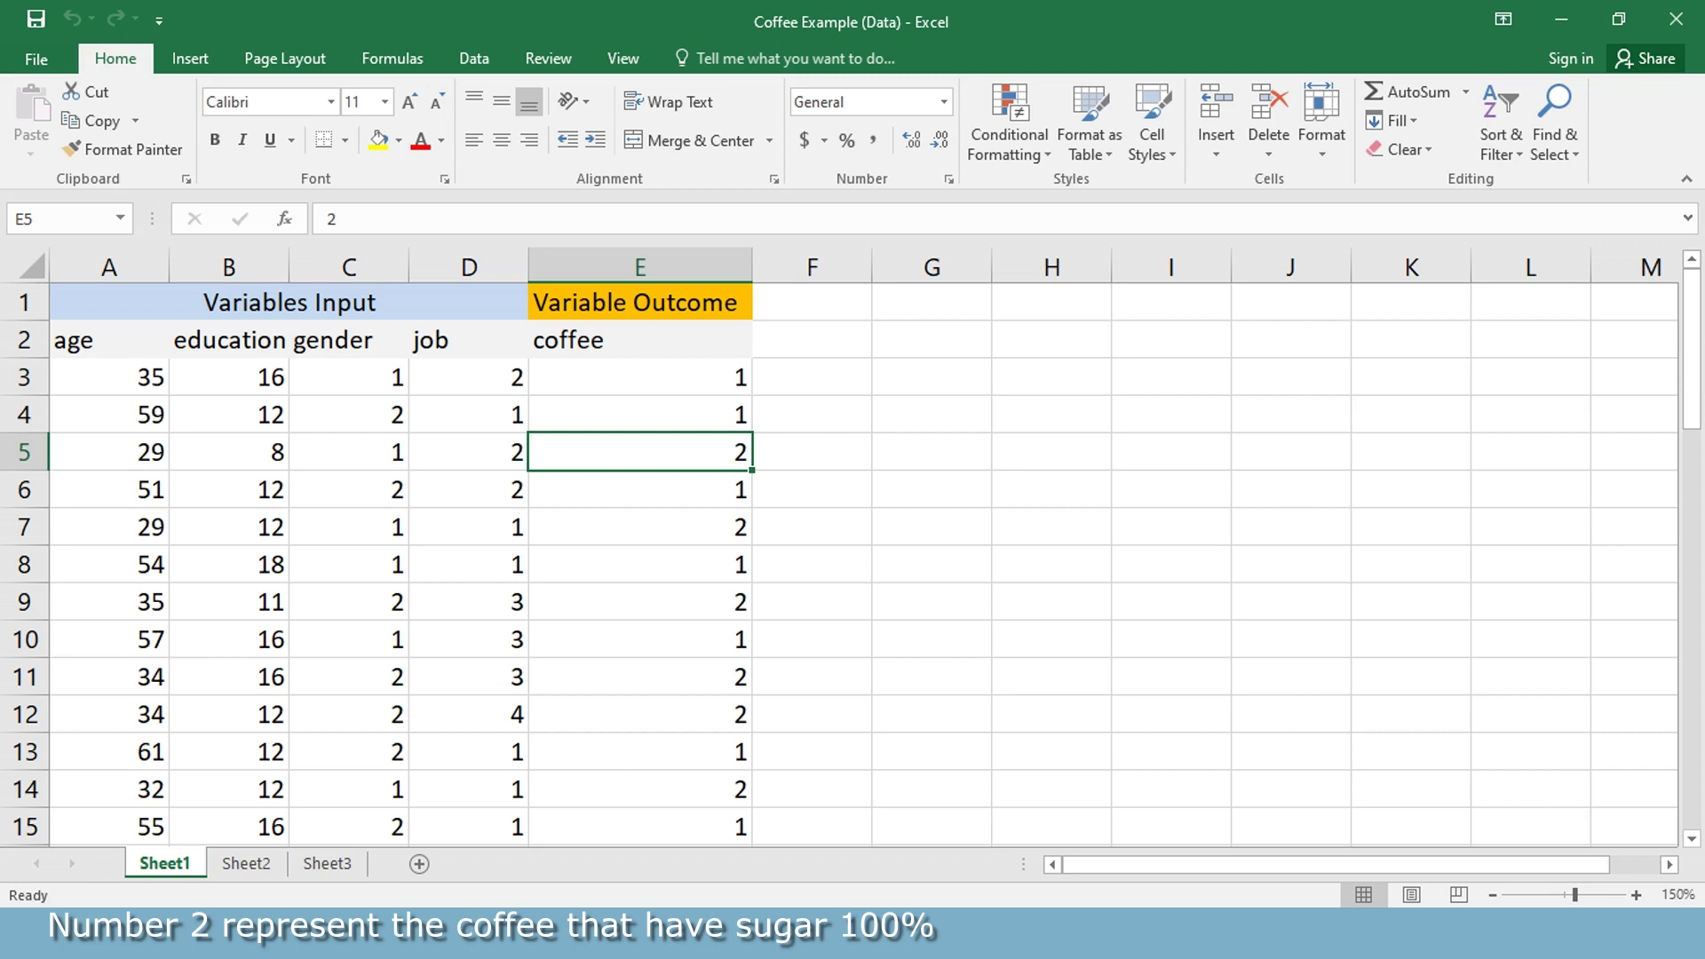
scroll(852, 560, down, 2)
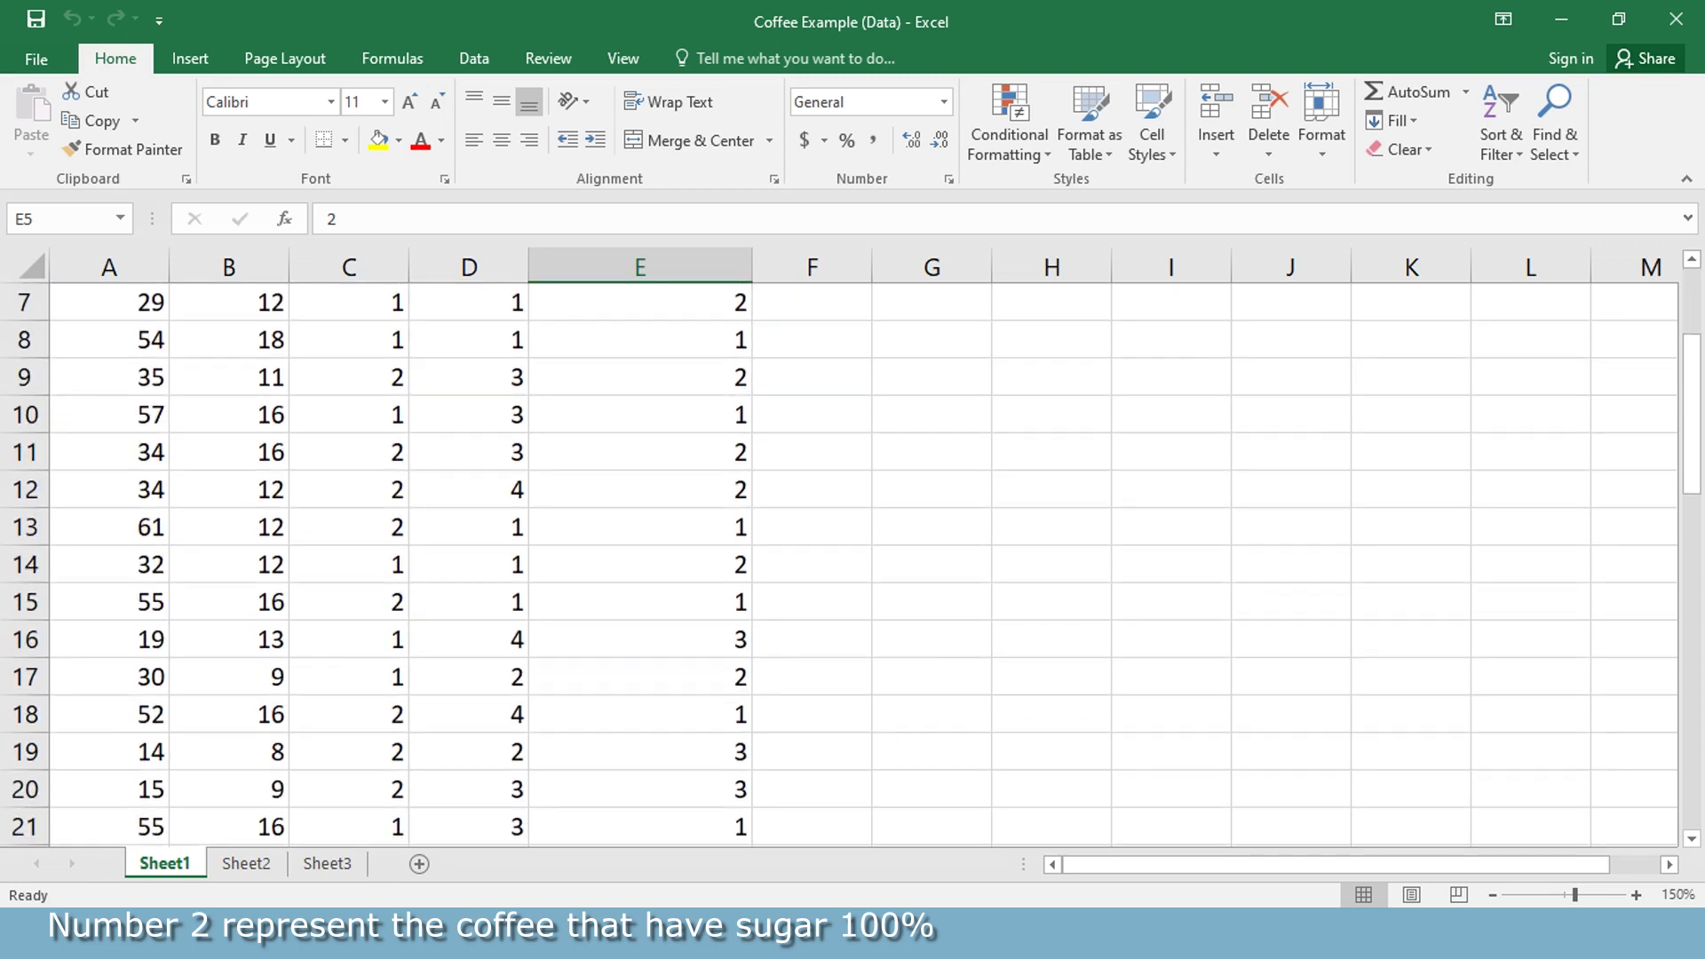
click(640, 639)
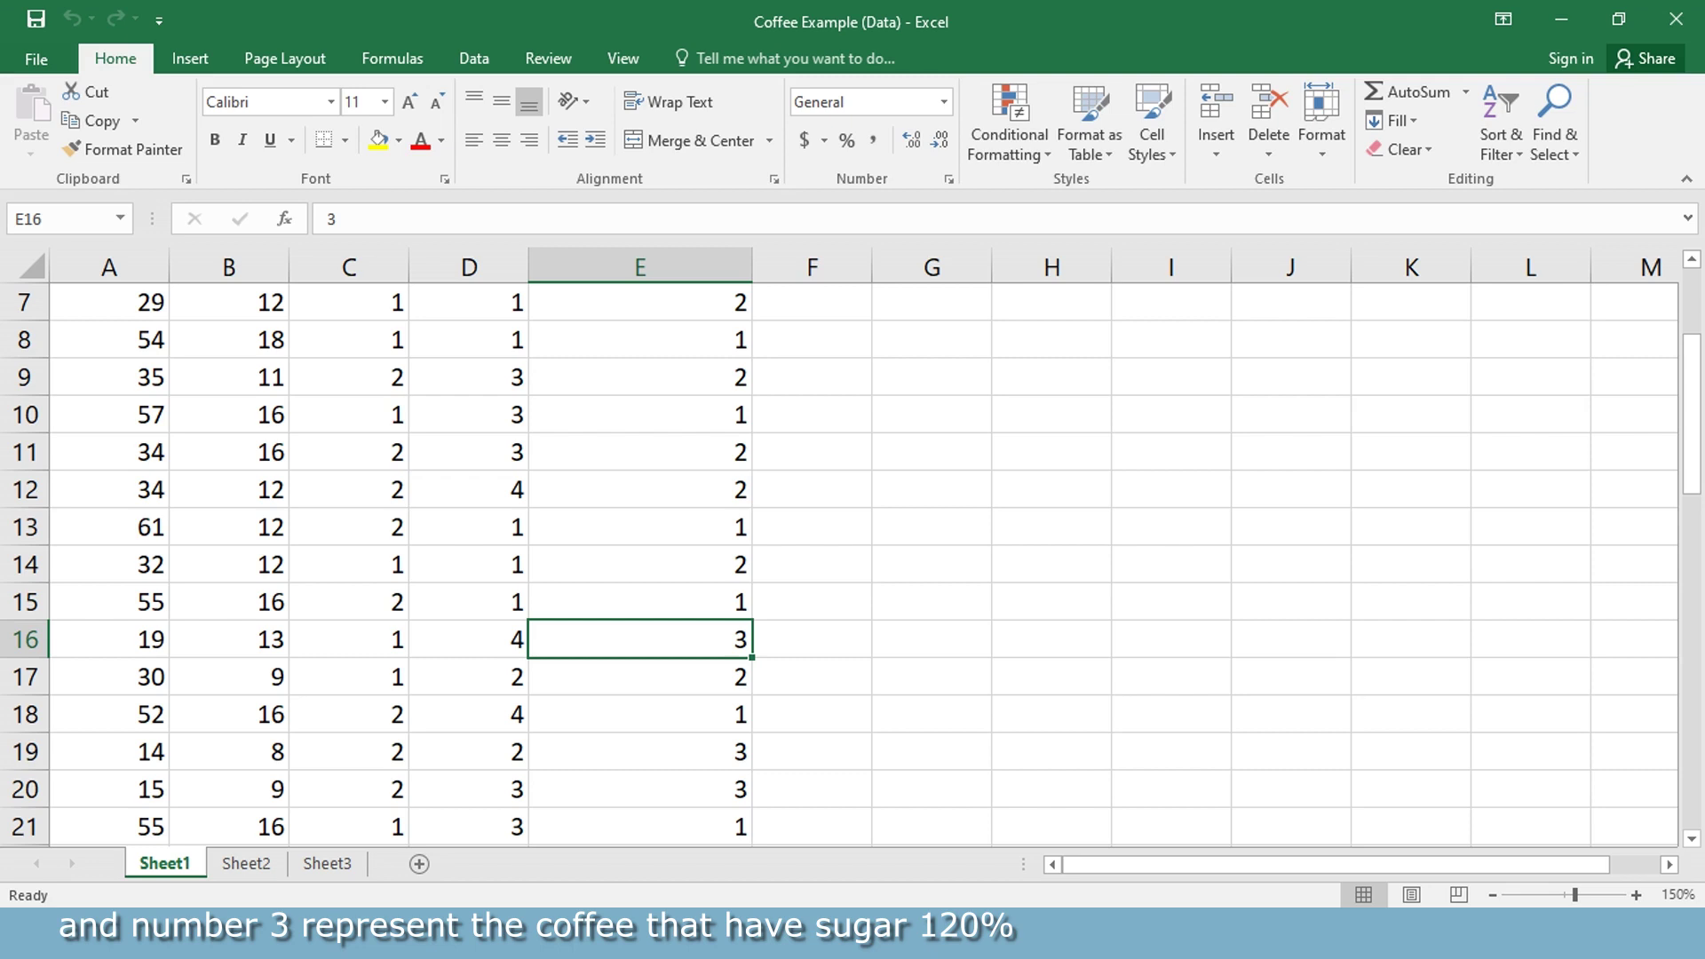
scroll(839, 562, up, 2)
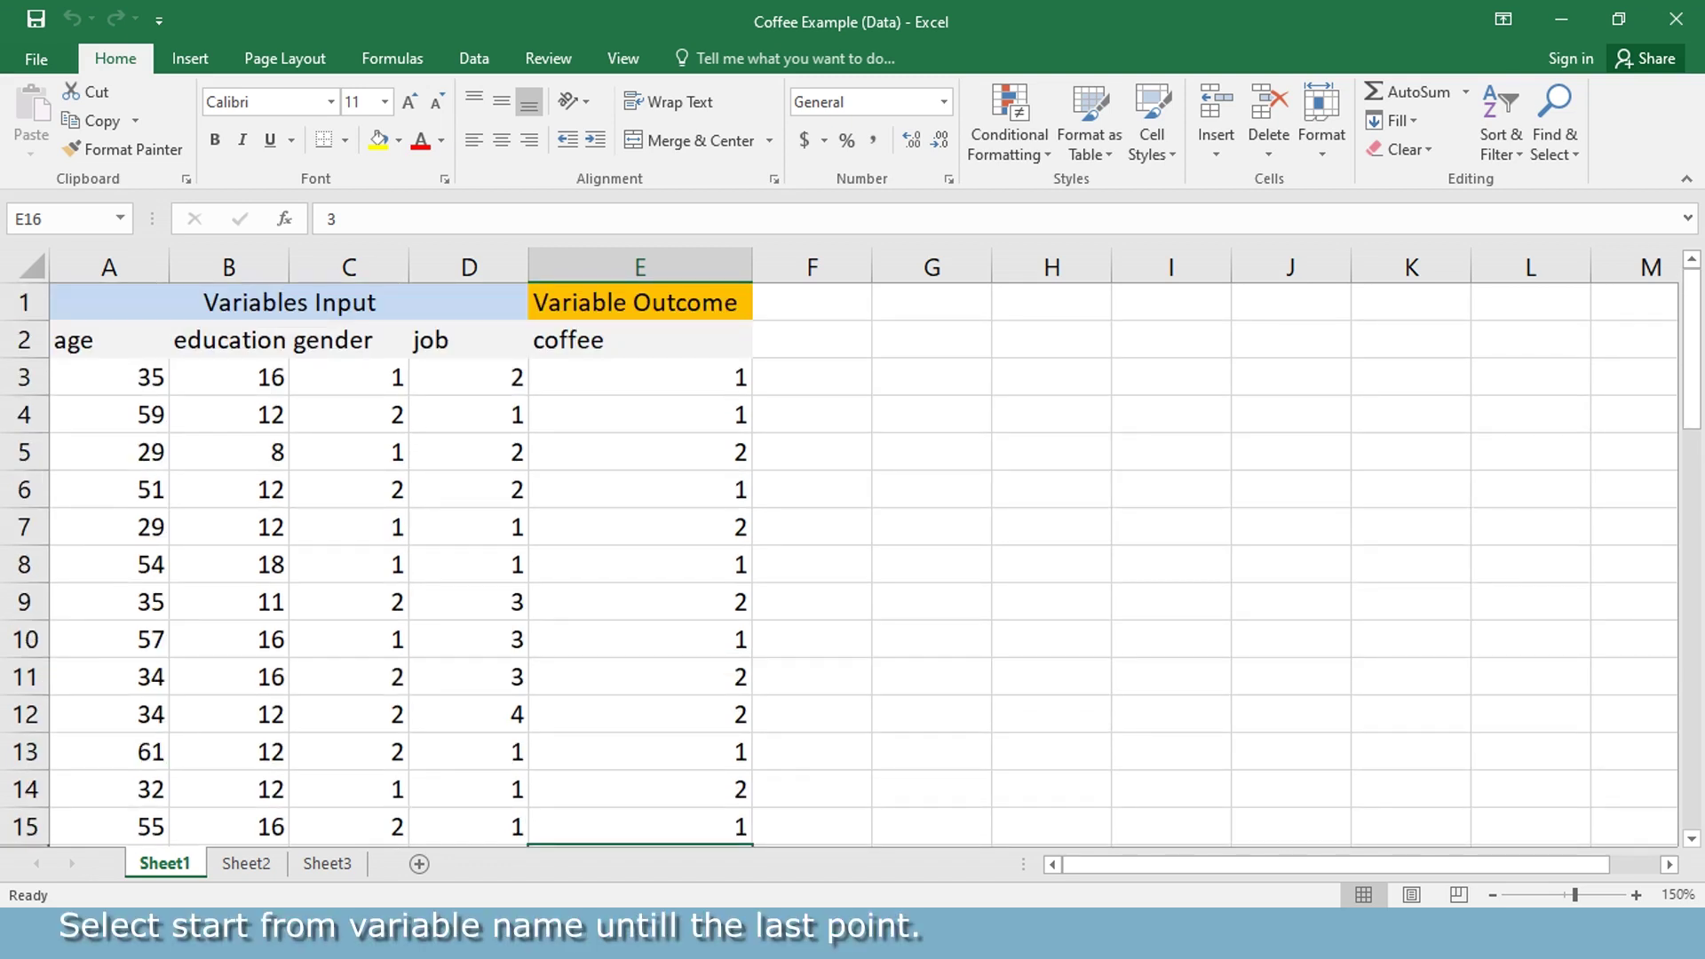
Copy the data range A2:E52, from the variable-name row through the last observation
drag(89, 340, 748, 768)
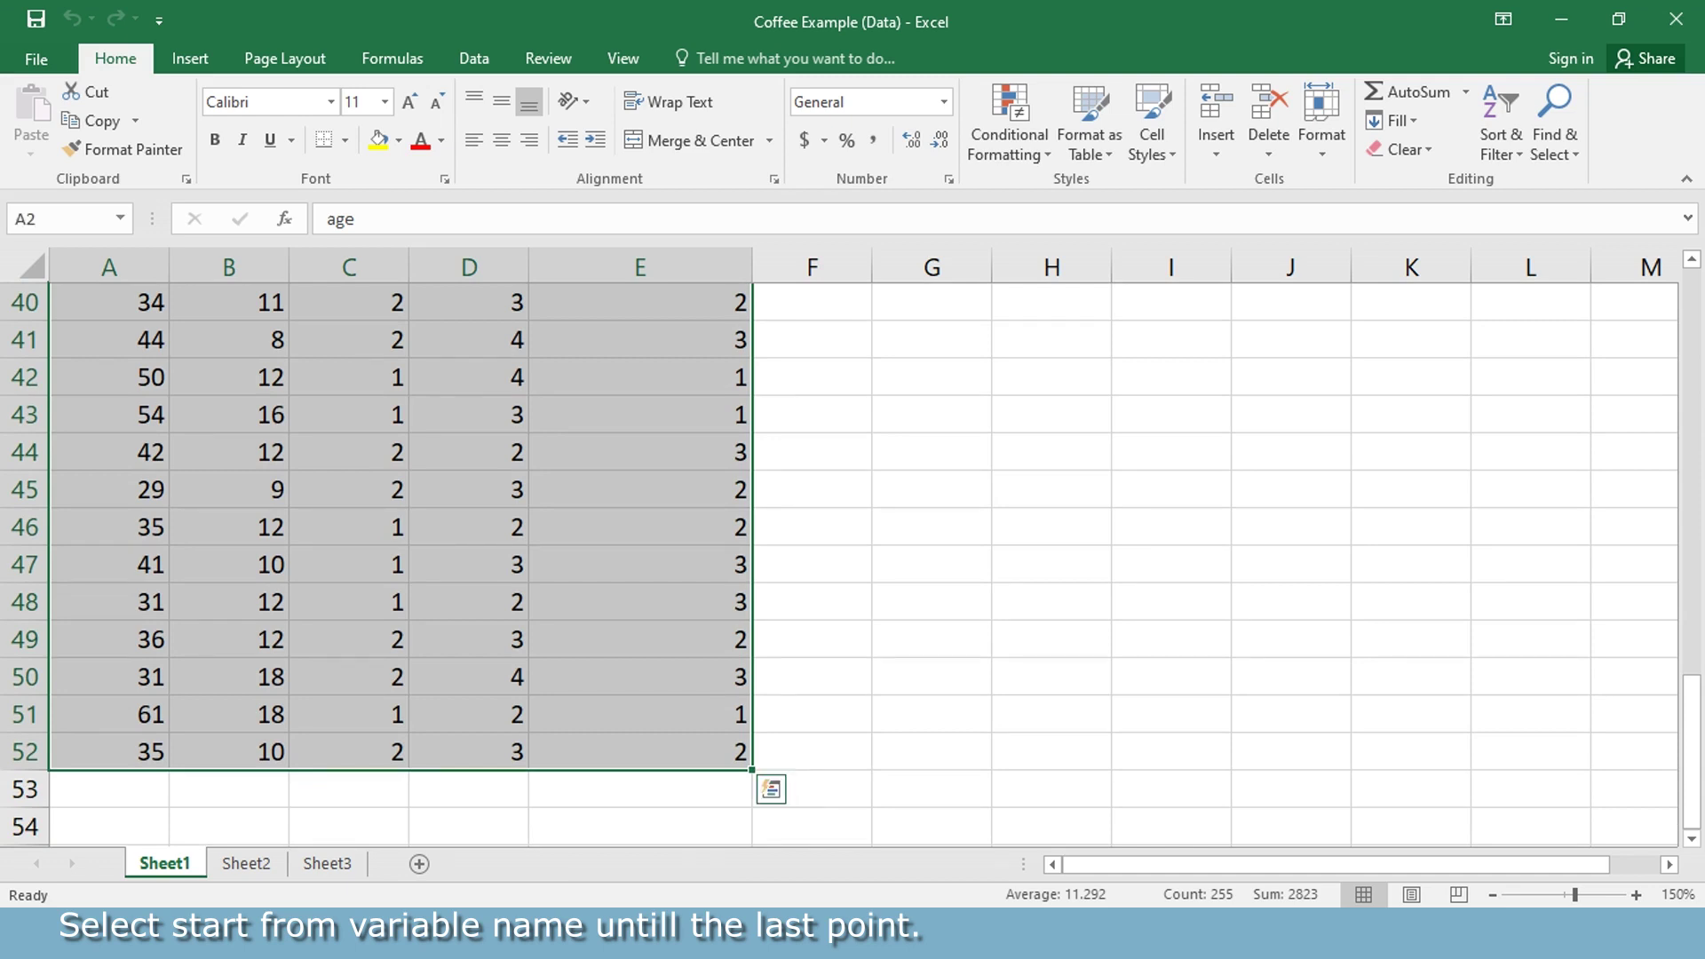
right_click(577, 557)
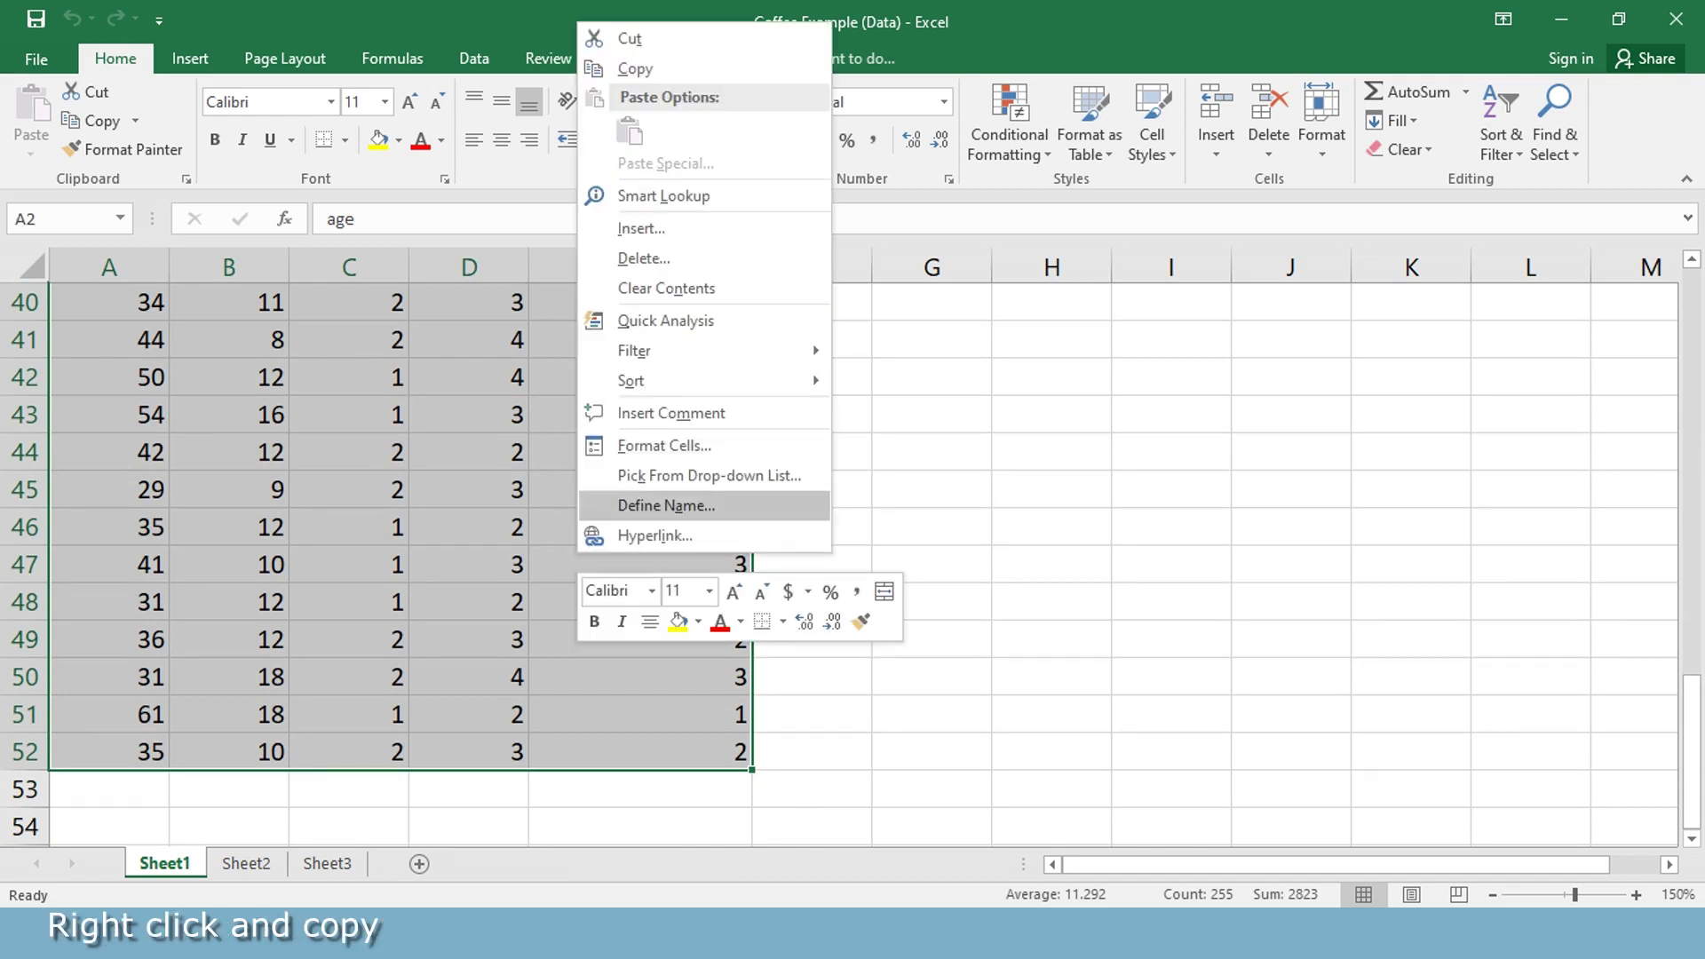
click(634, 68)
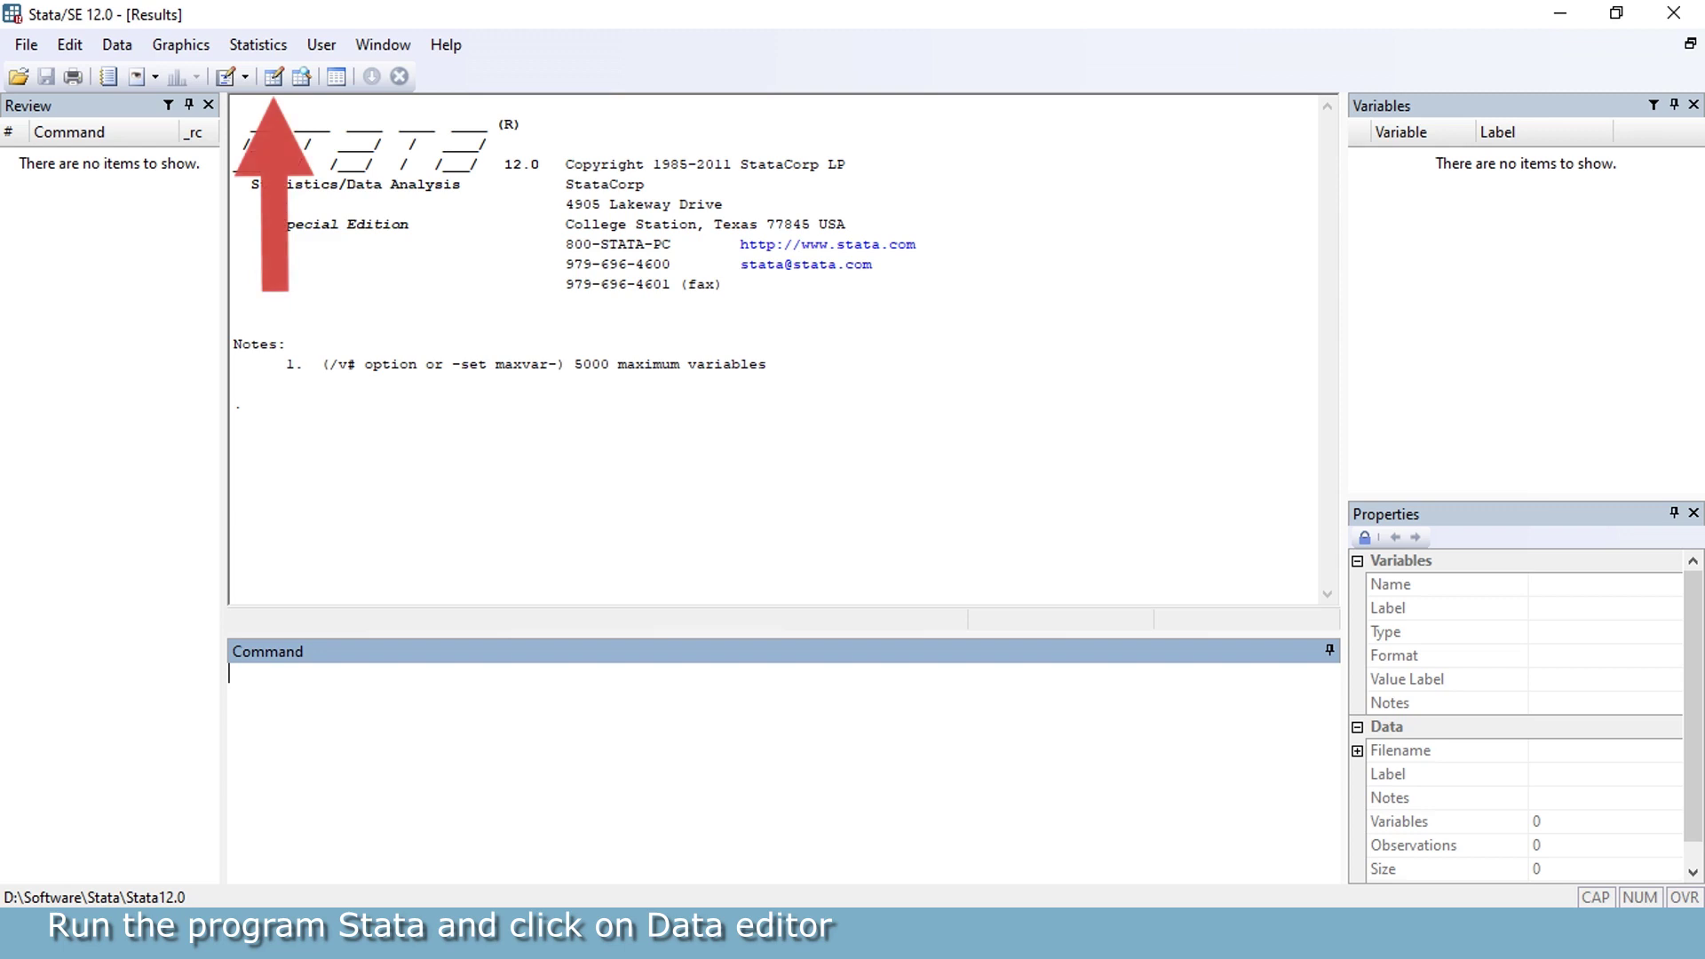
Switch to Stata and paste the copied data into the Data Editor with the first row as variable names, then close the editor
click(274, 77)
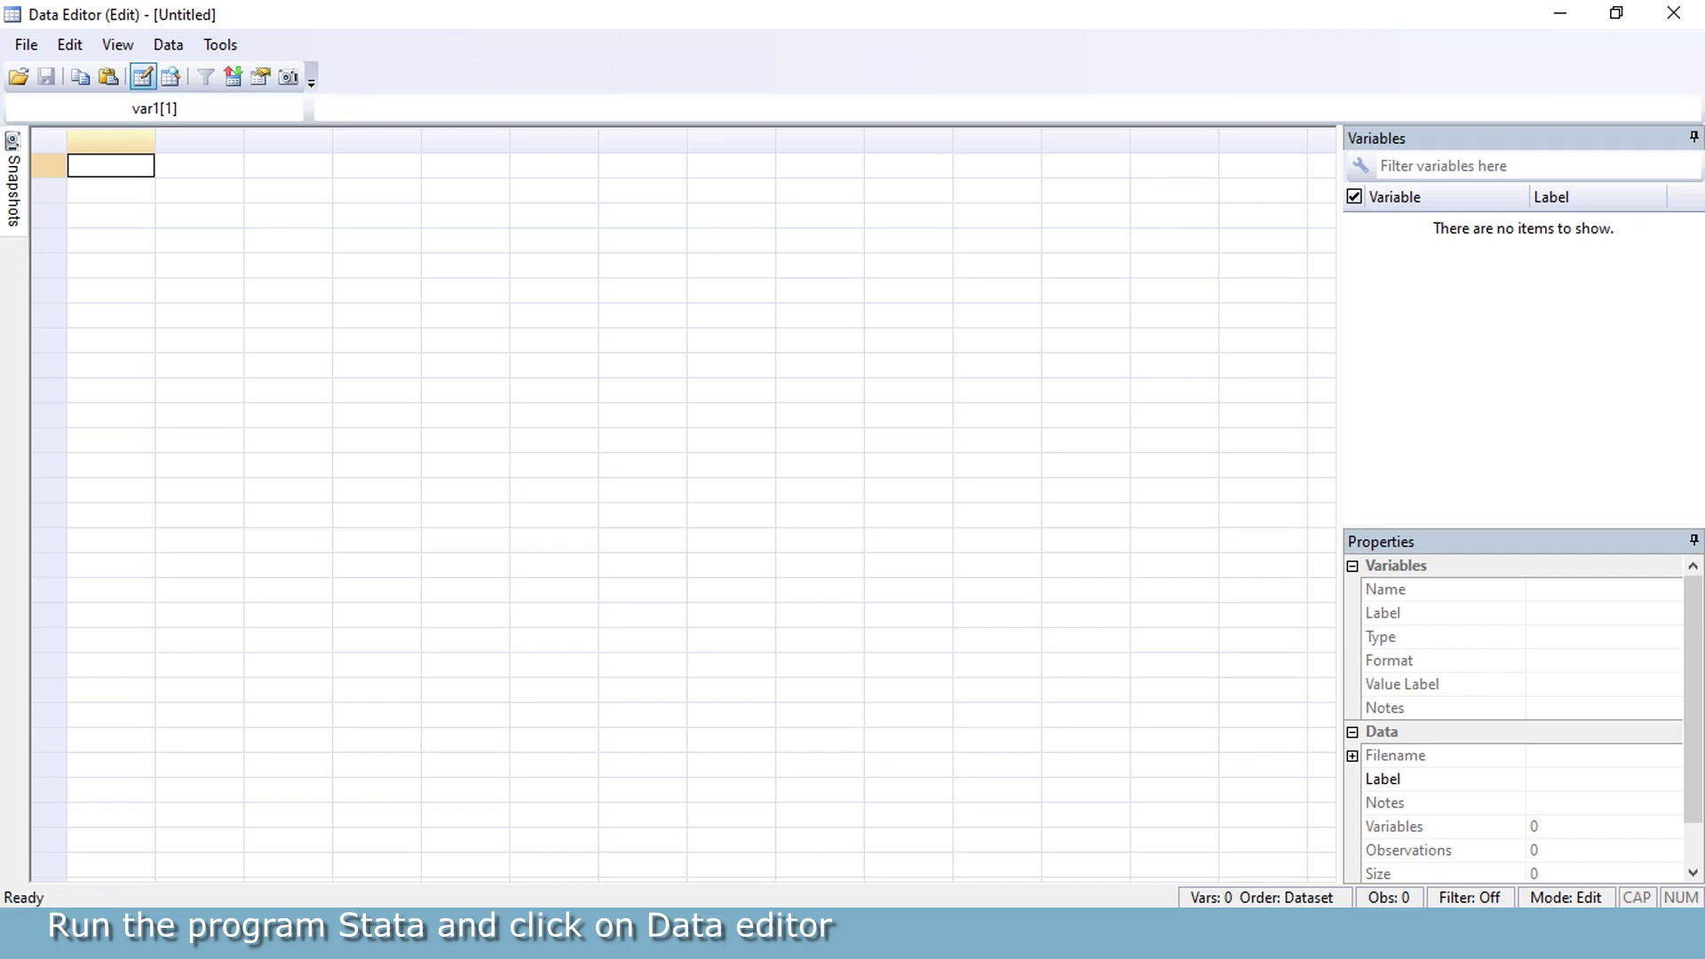
right_click(101, 166)
click(163, 212)
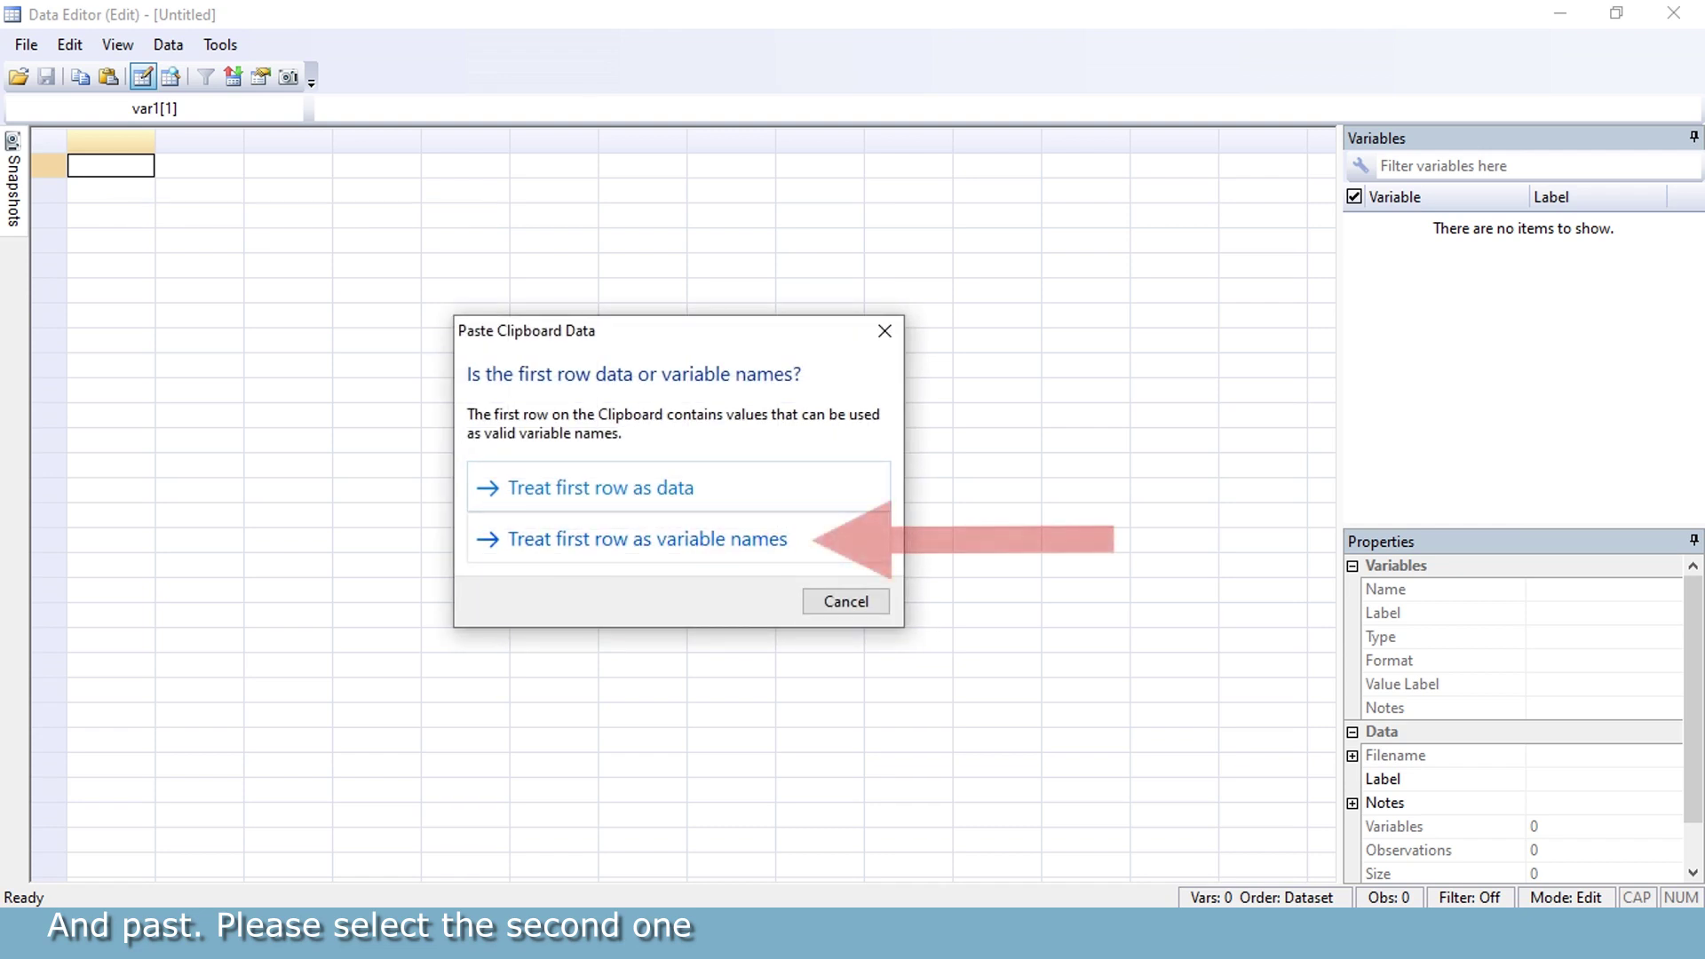
click(654, 539)
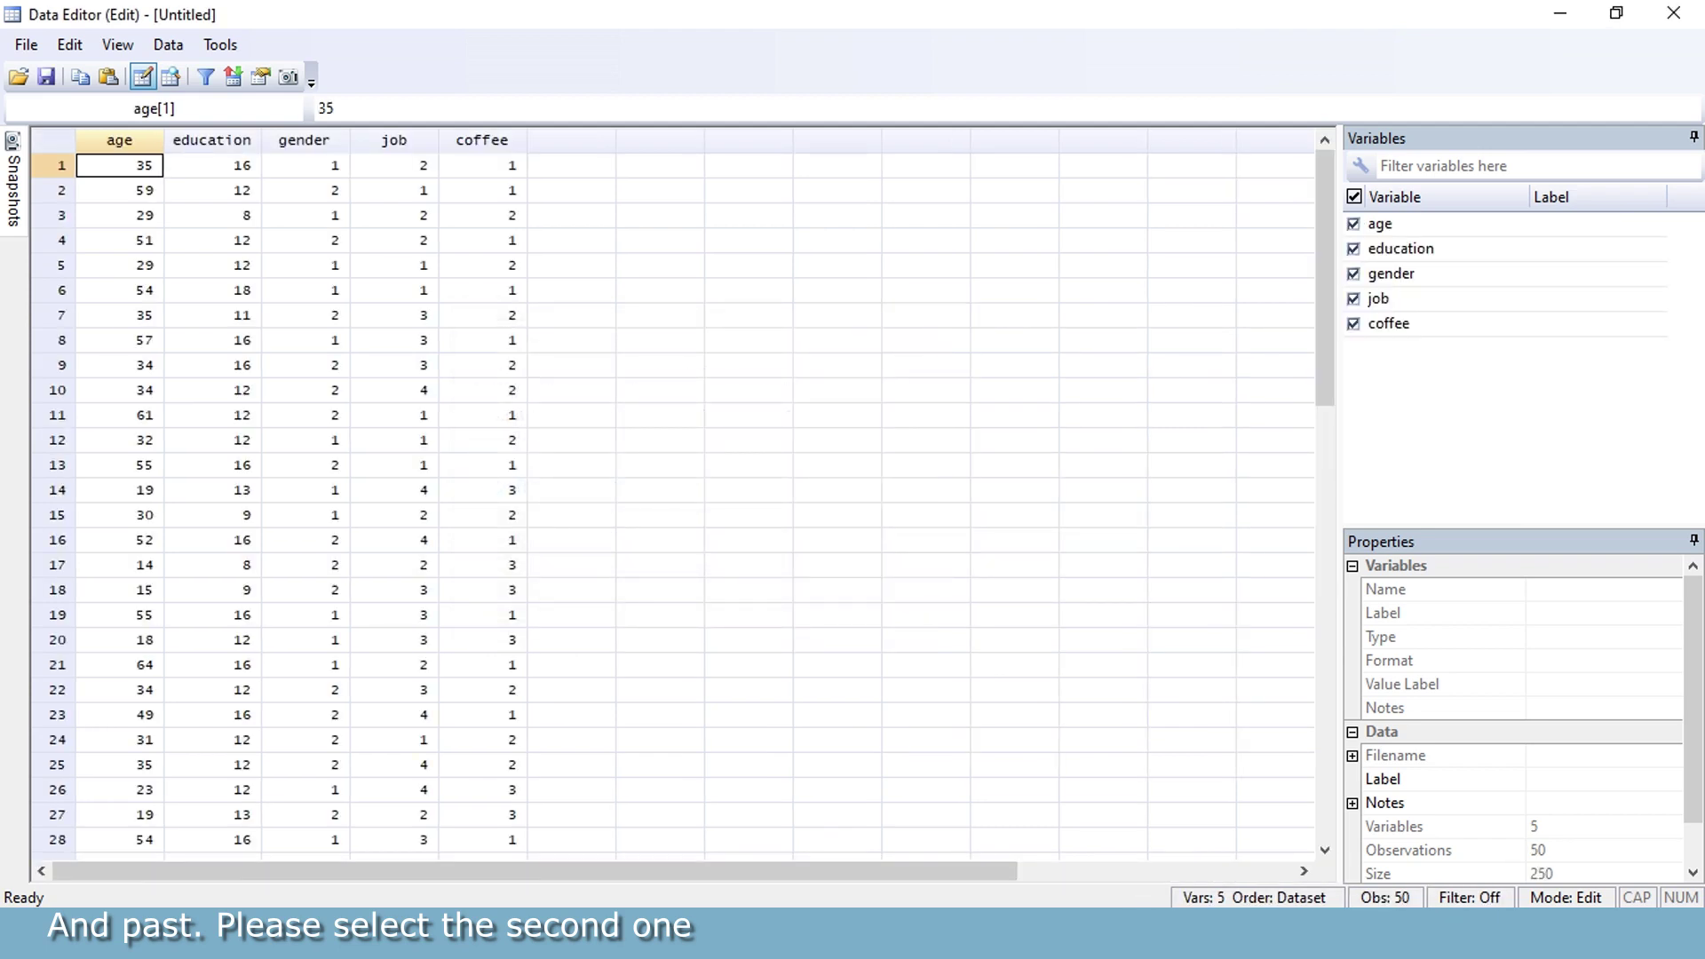
key(alt+F4)
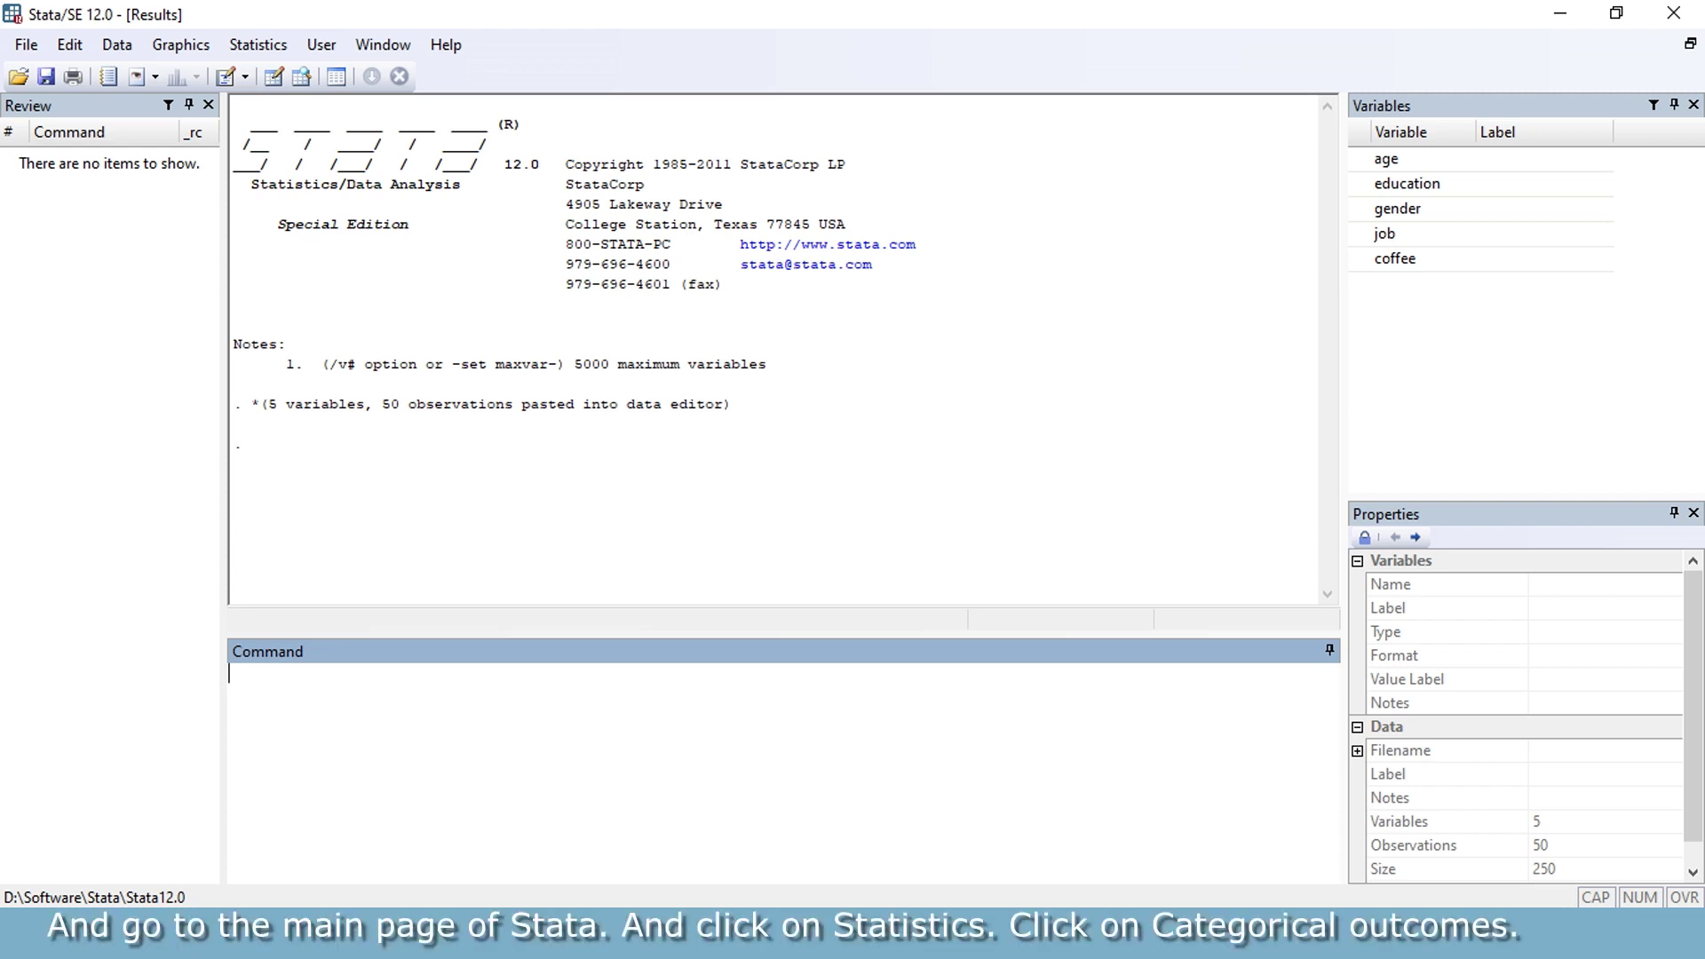
Start a multinomial logistic regression with coffee as the dependent variable
click(258, 44)
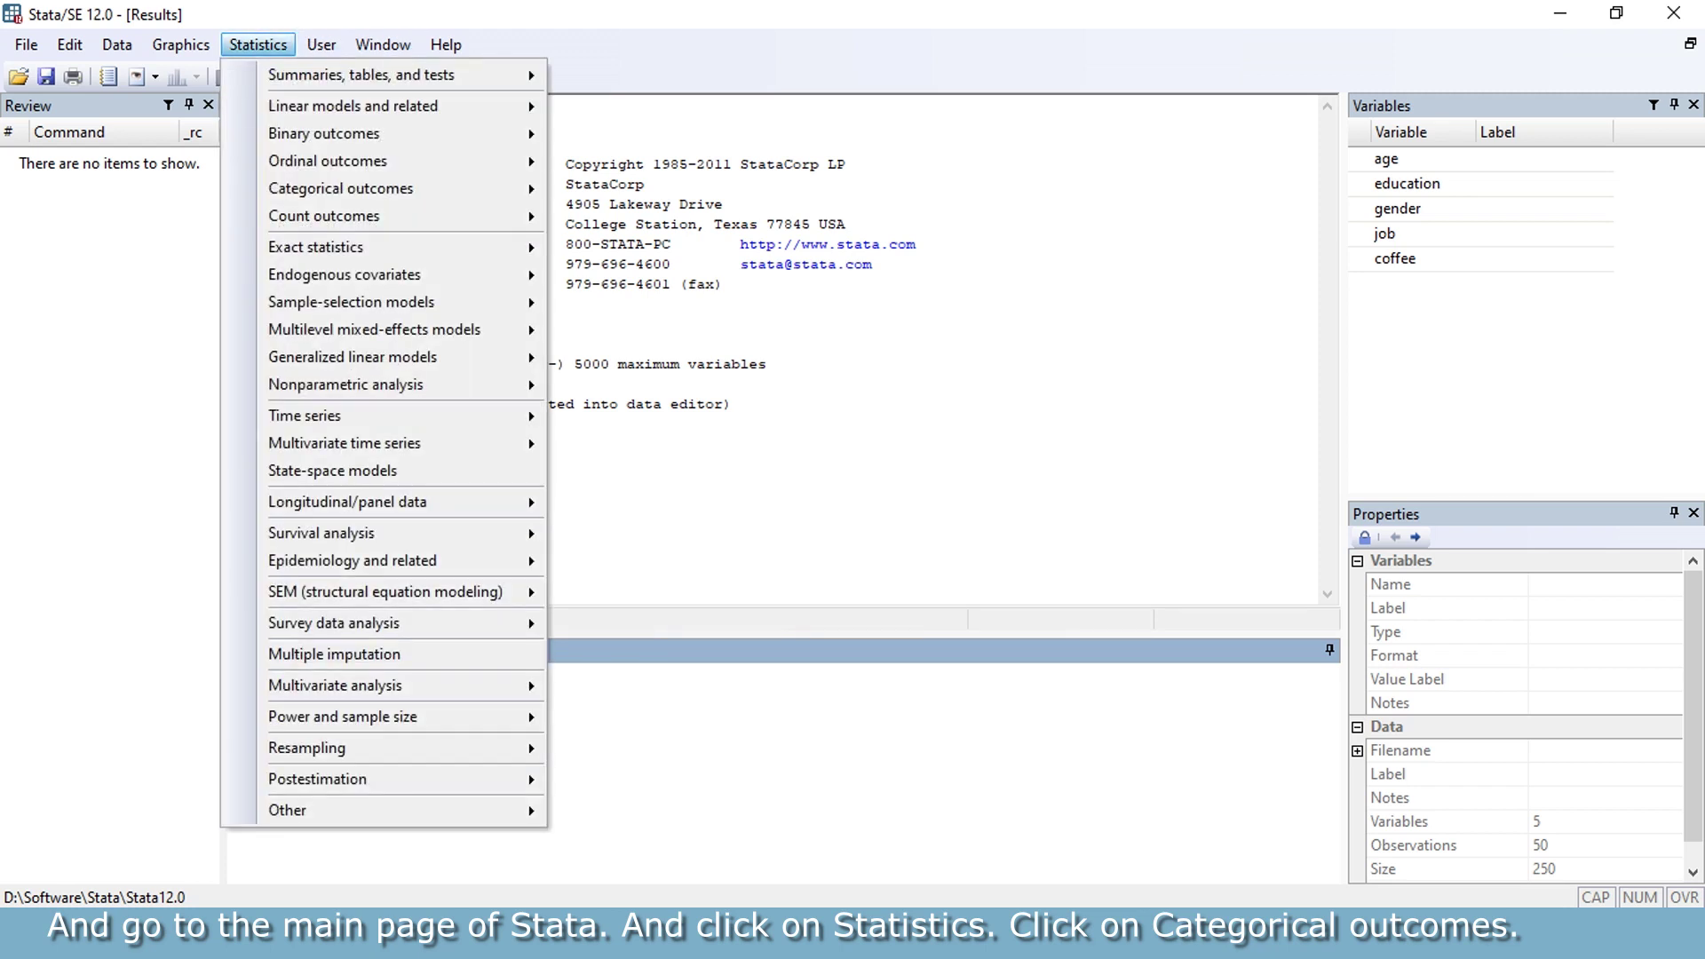
click(340, 188)
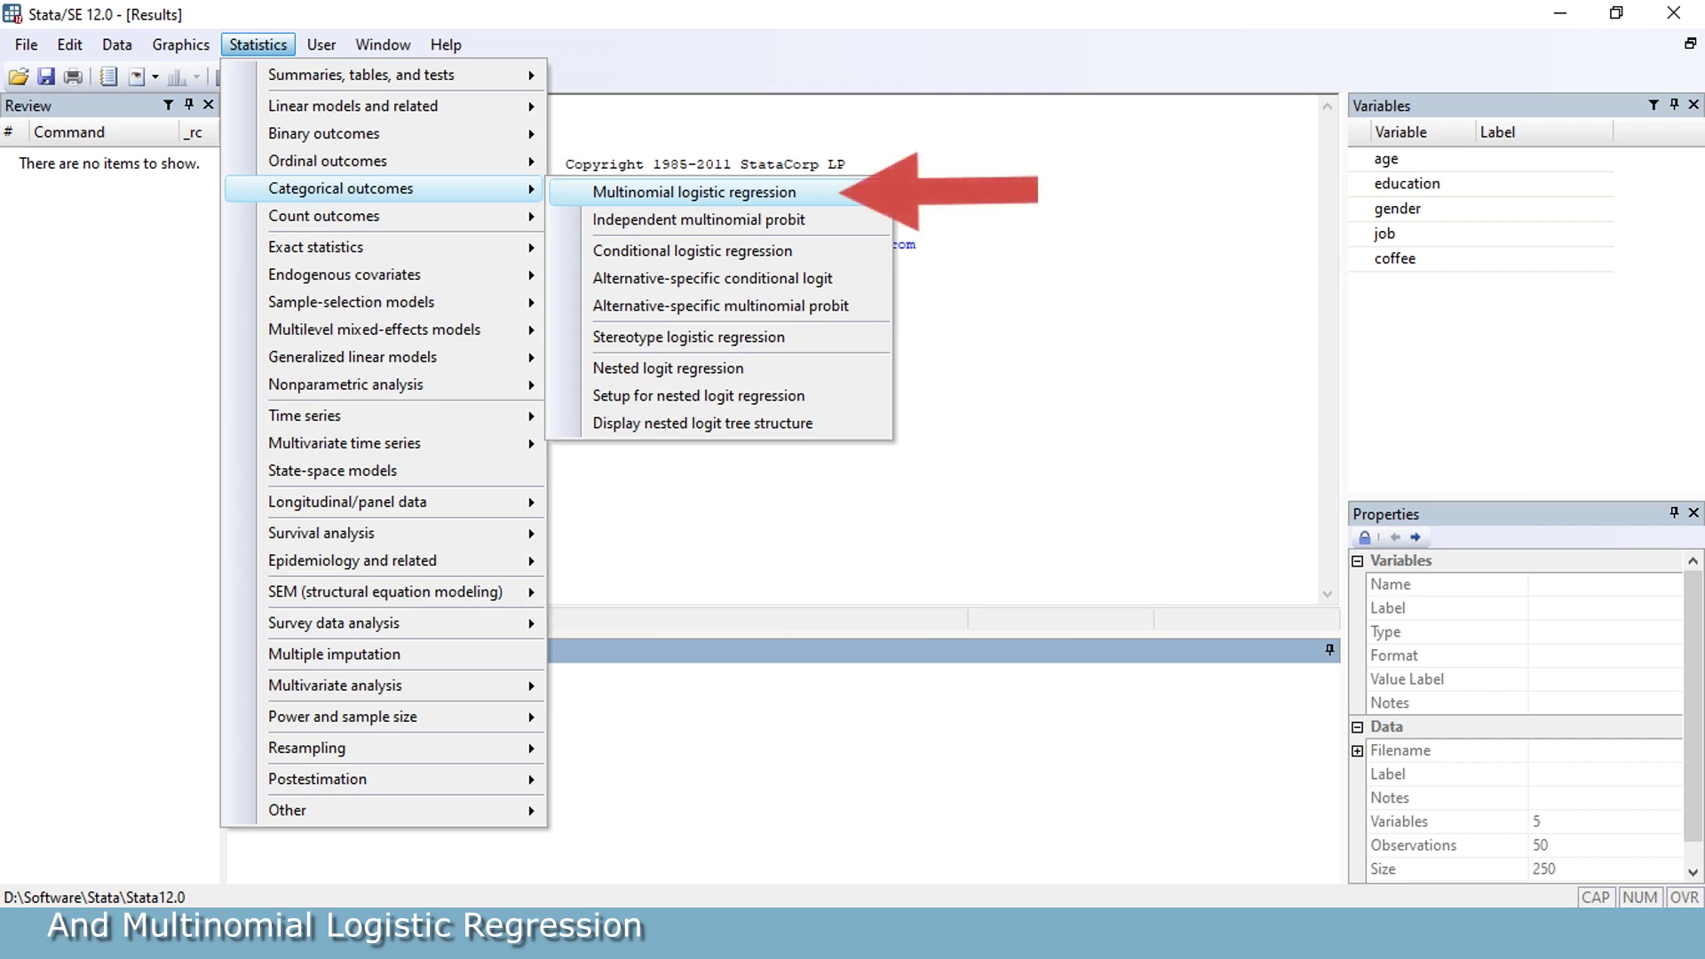
click(694, 193)
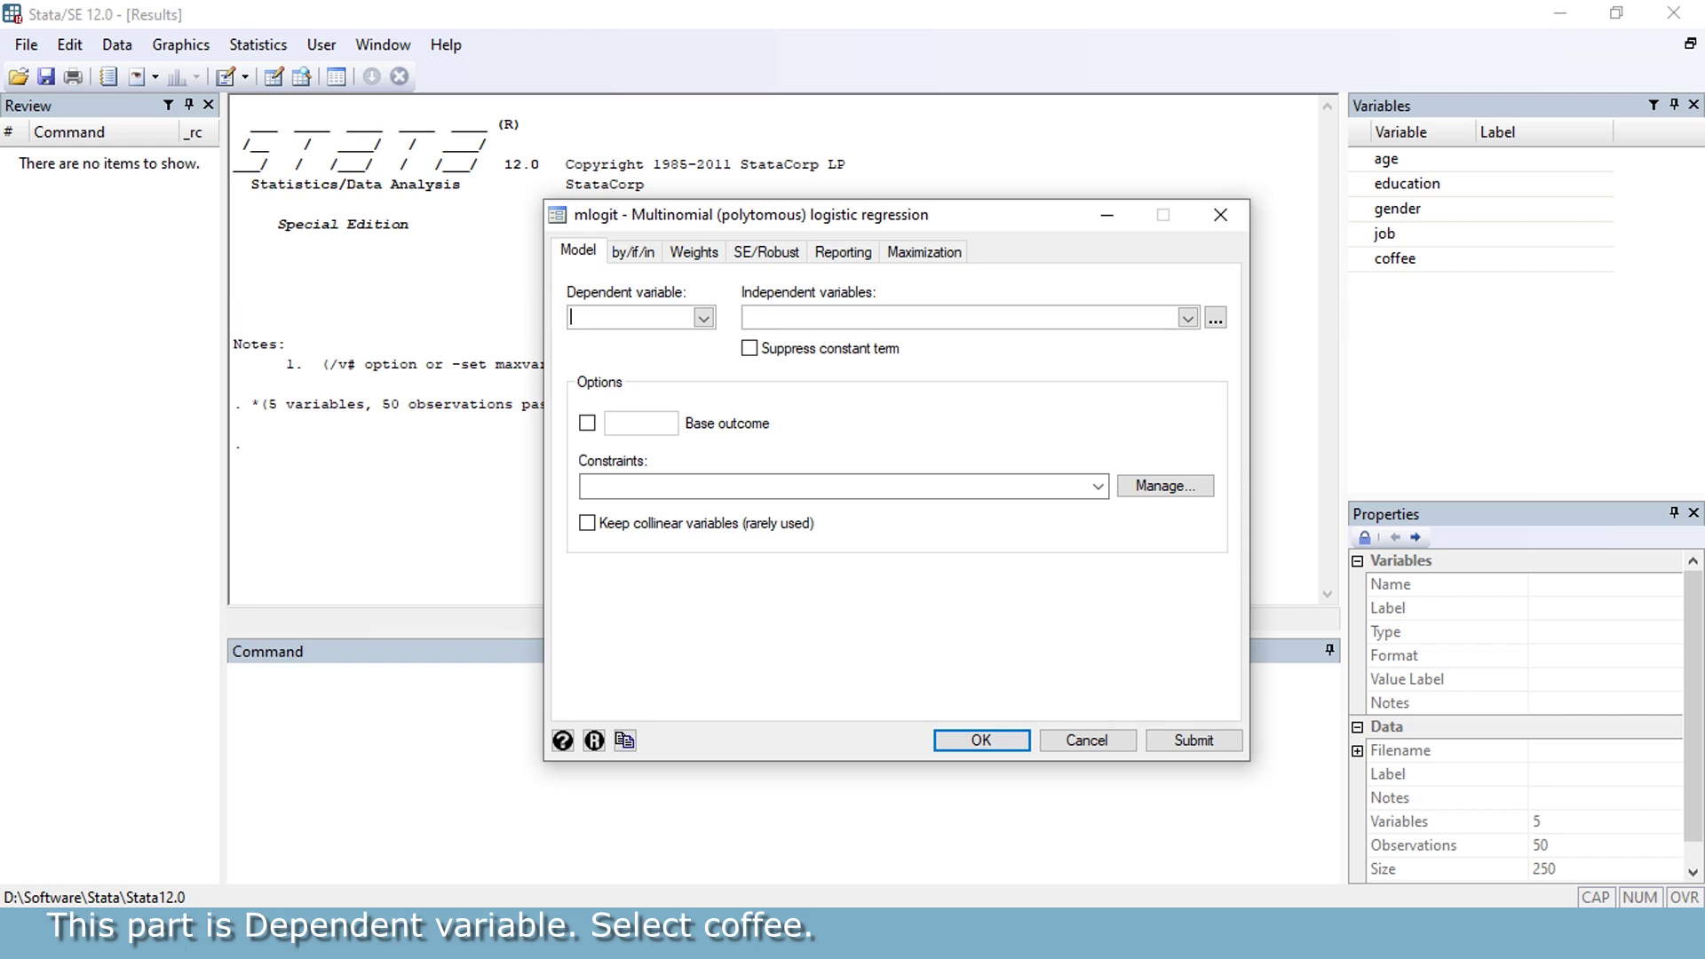
click(703, 318)
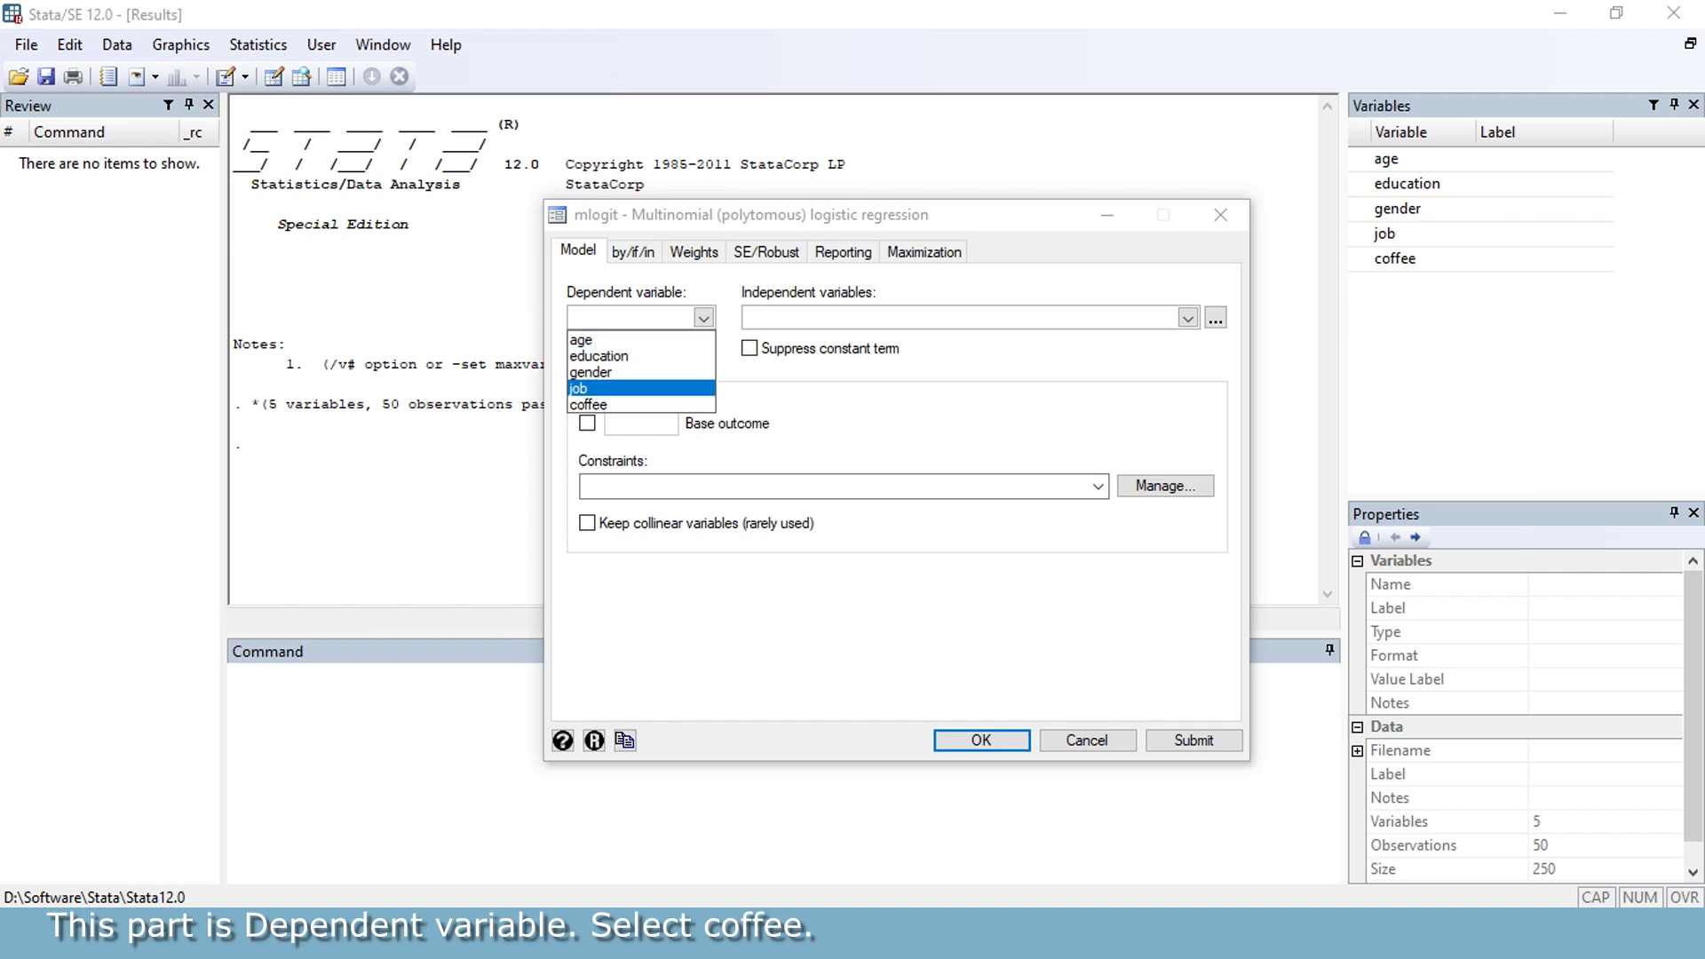
click(621, 404)
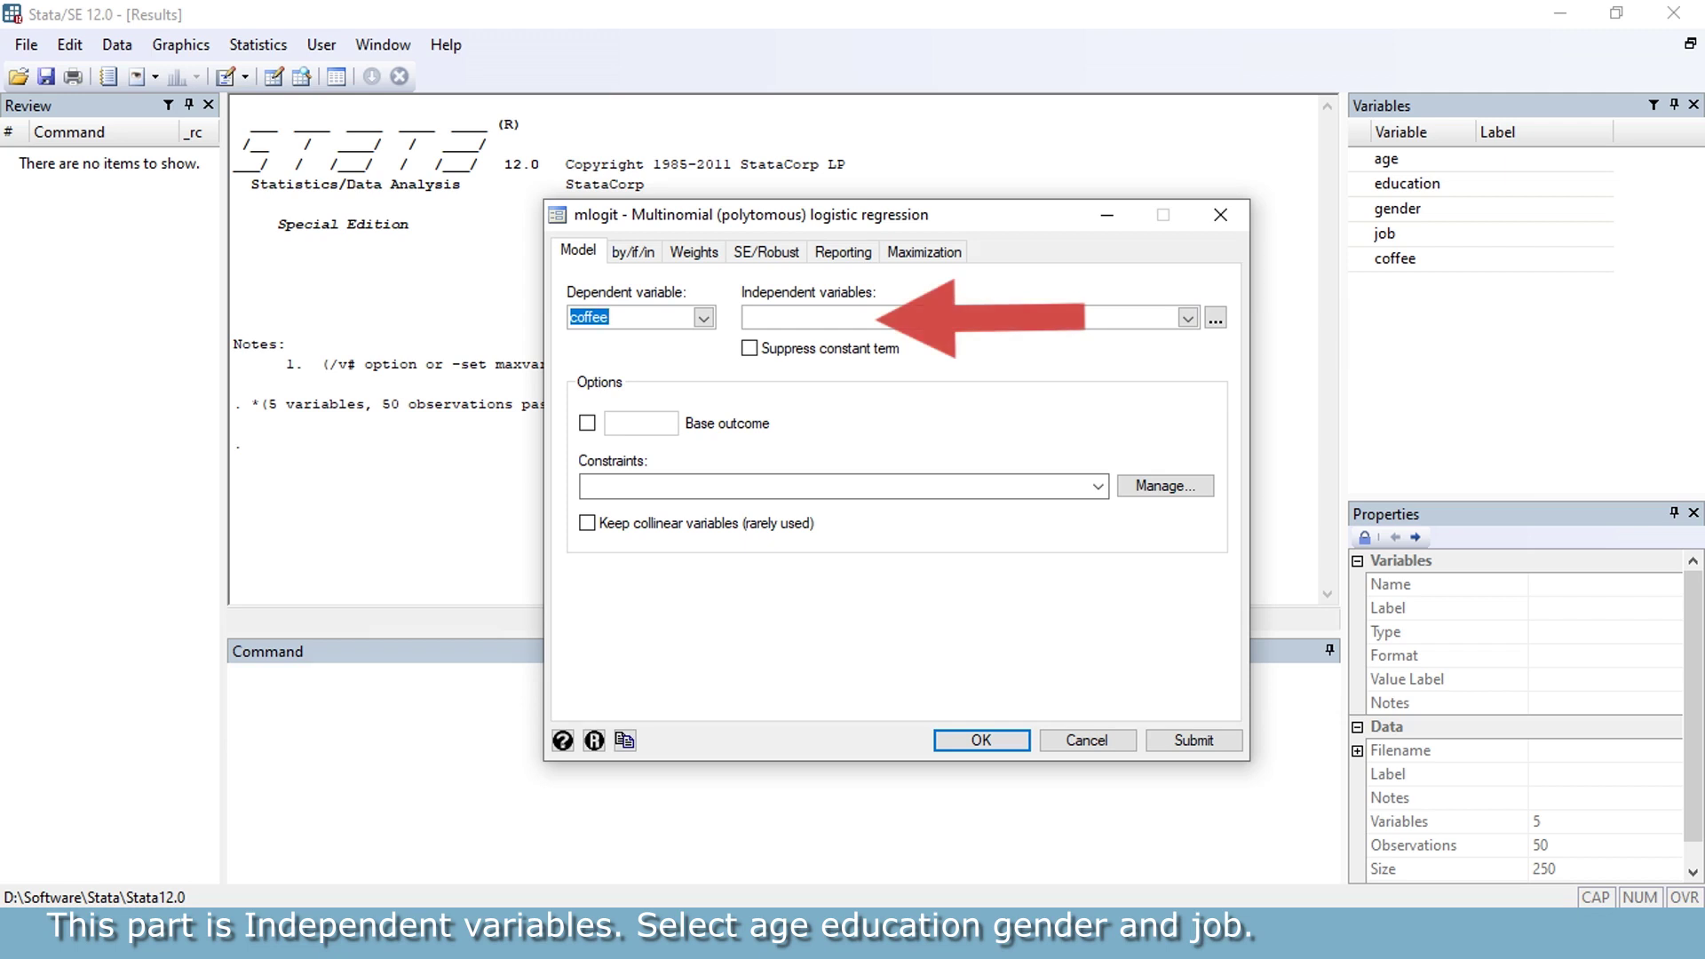
Add age, education, gender and job as the independent variables of the regression
click(1187, 317)
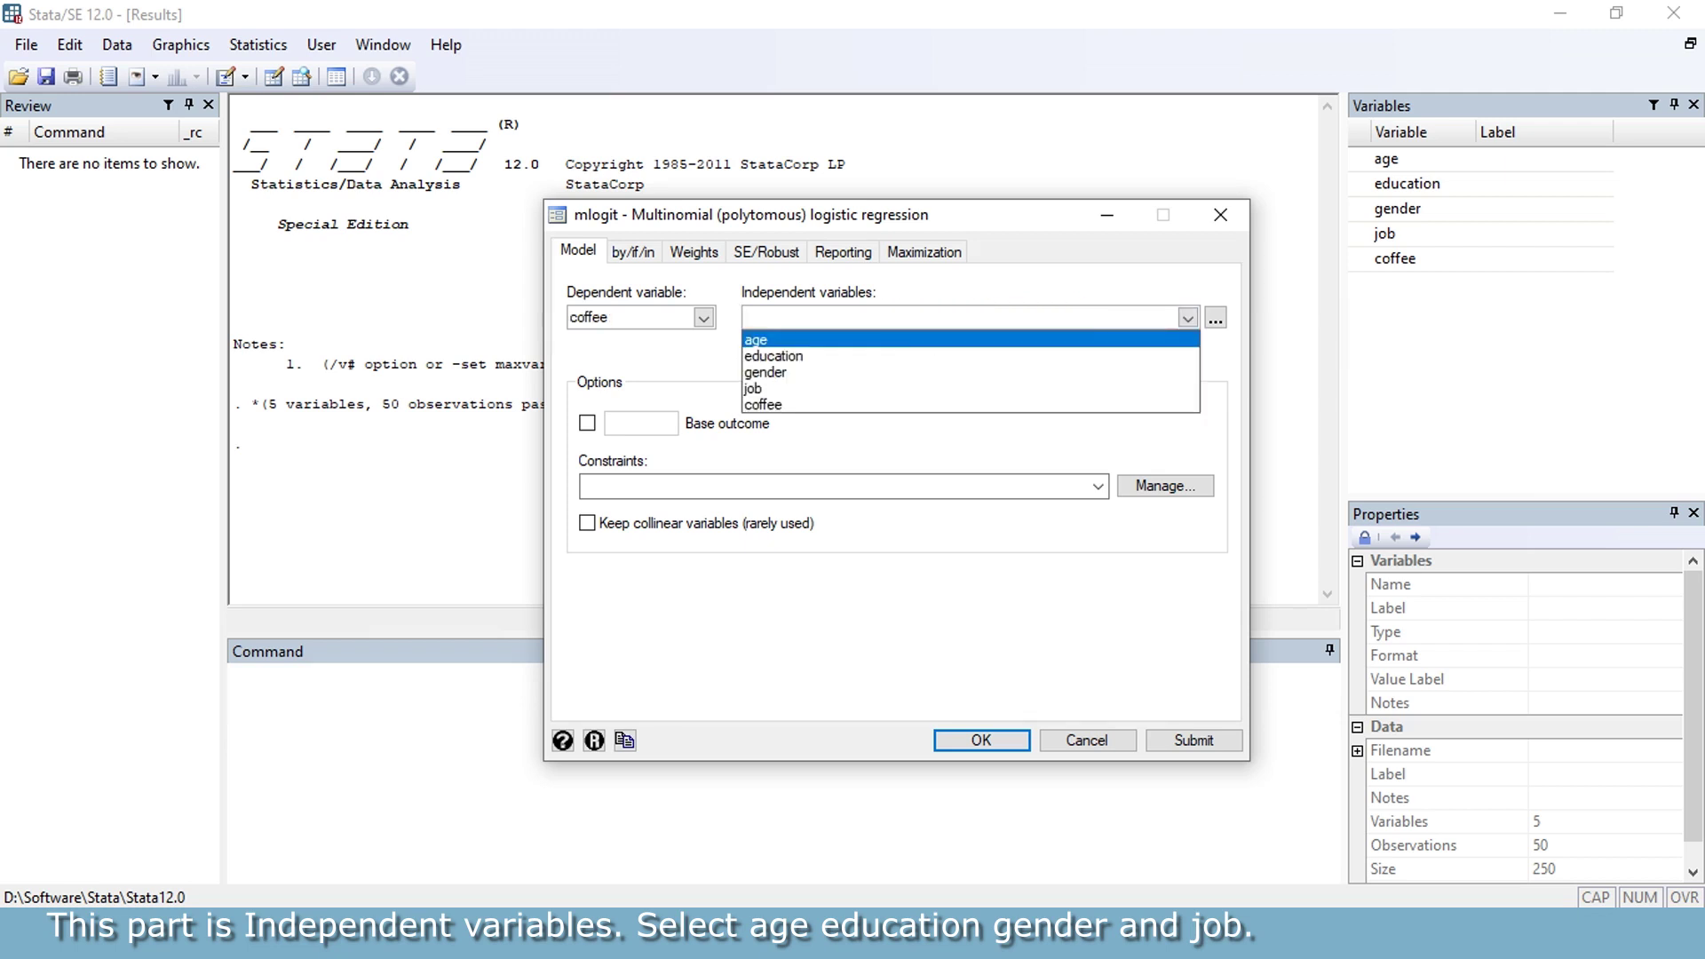
click(773, 340)
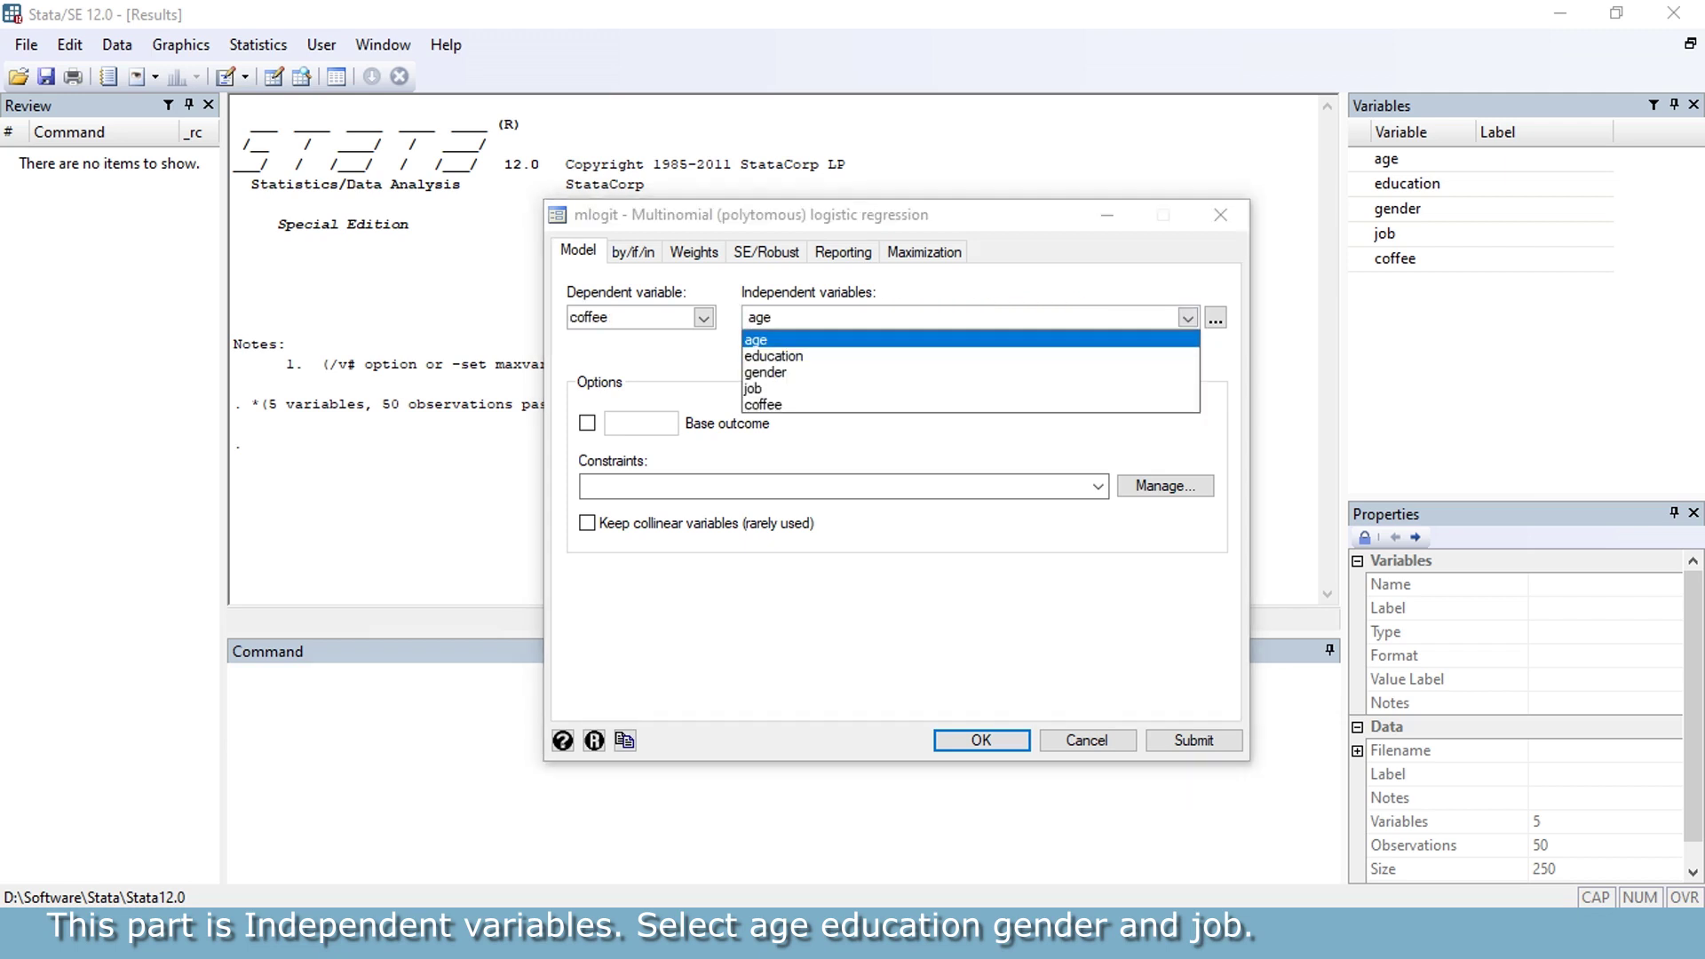
click(774, 355)
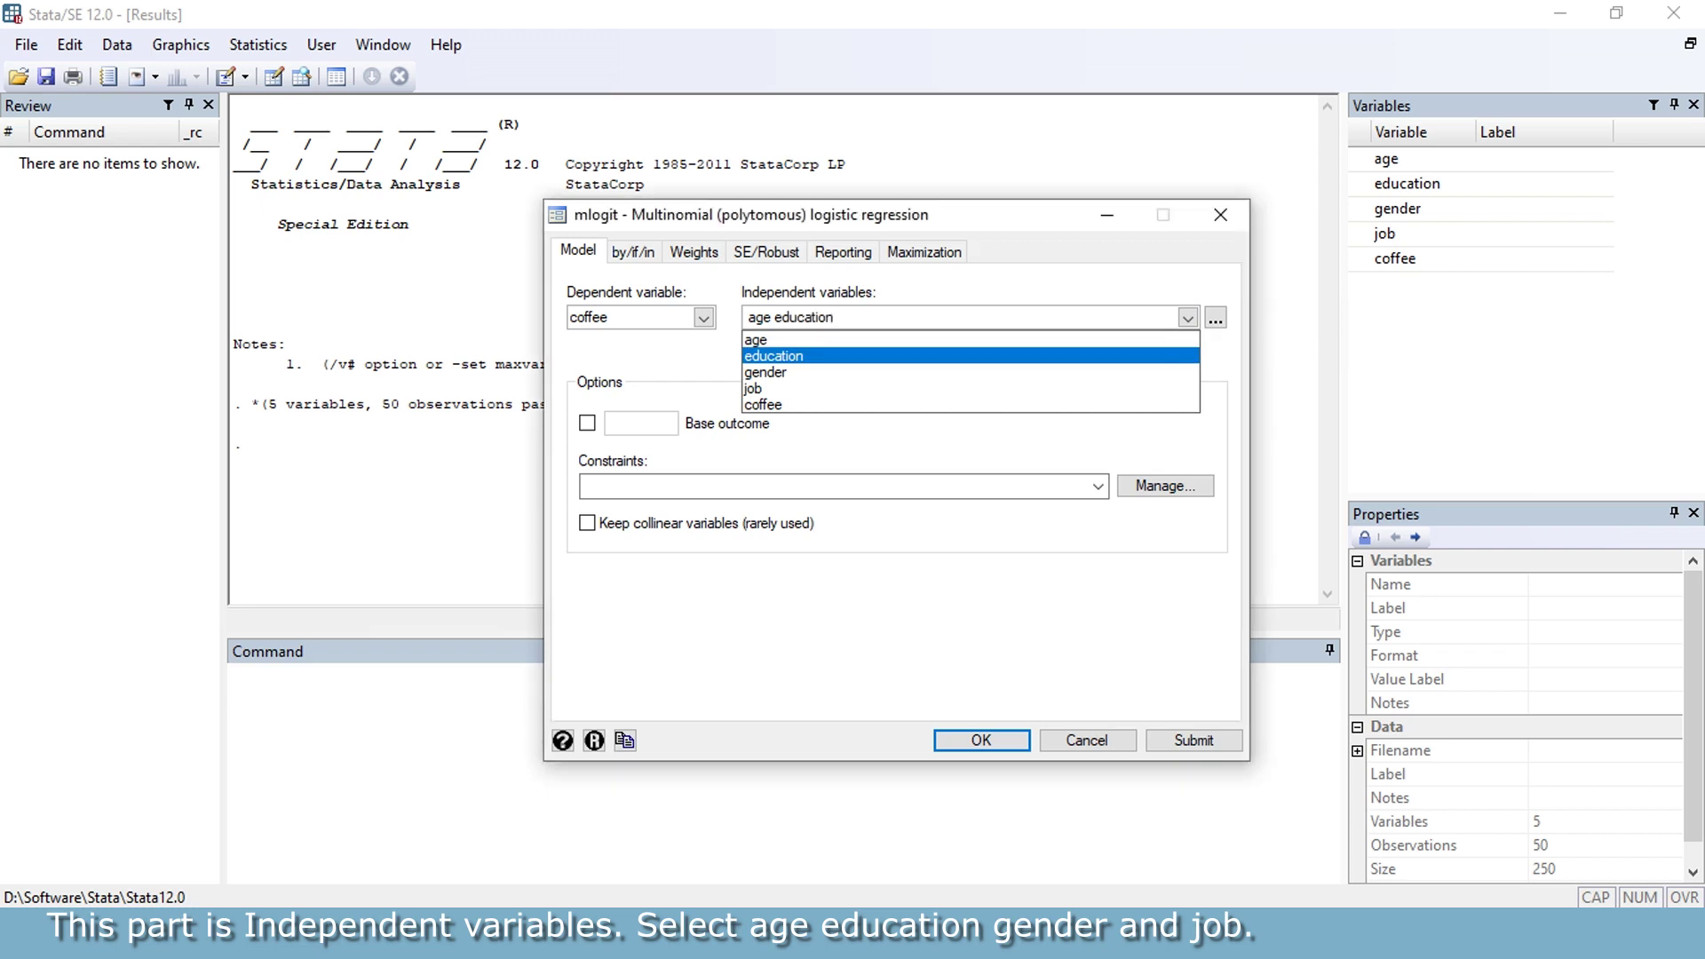
click(766, 372)
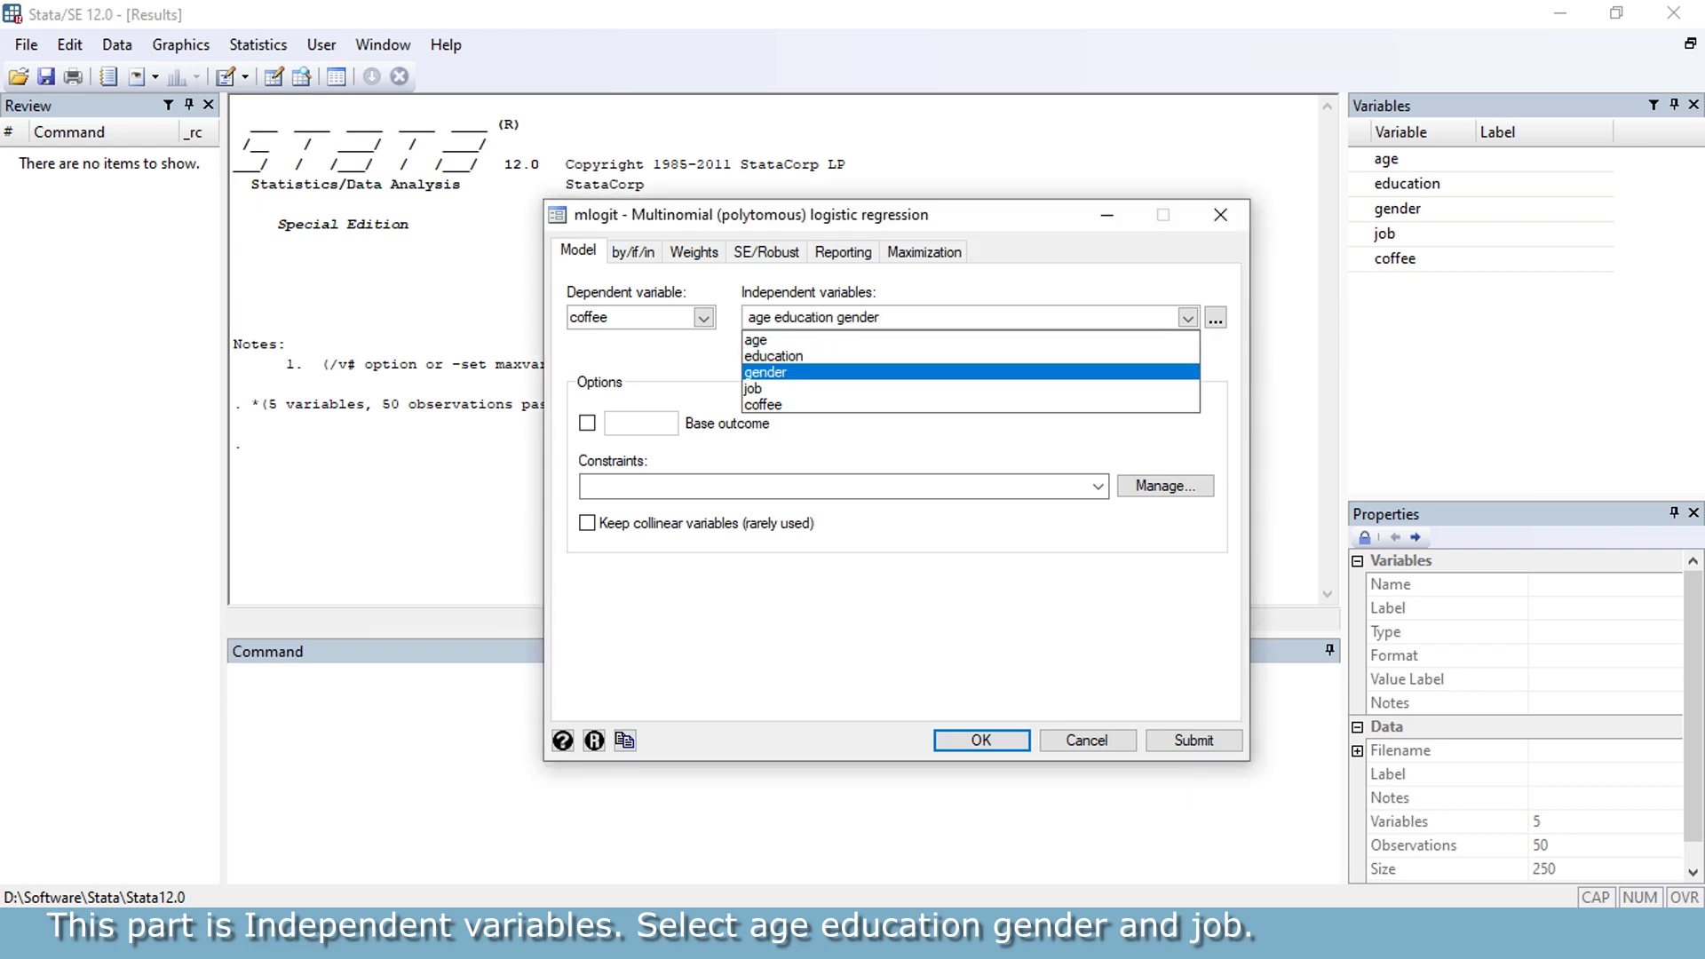
click(753, 389)
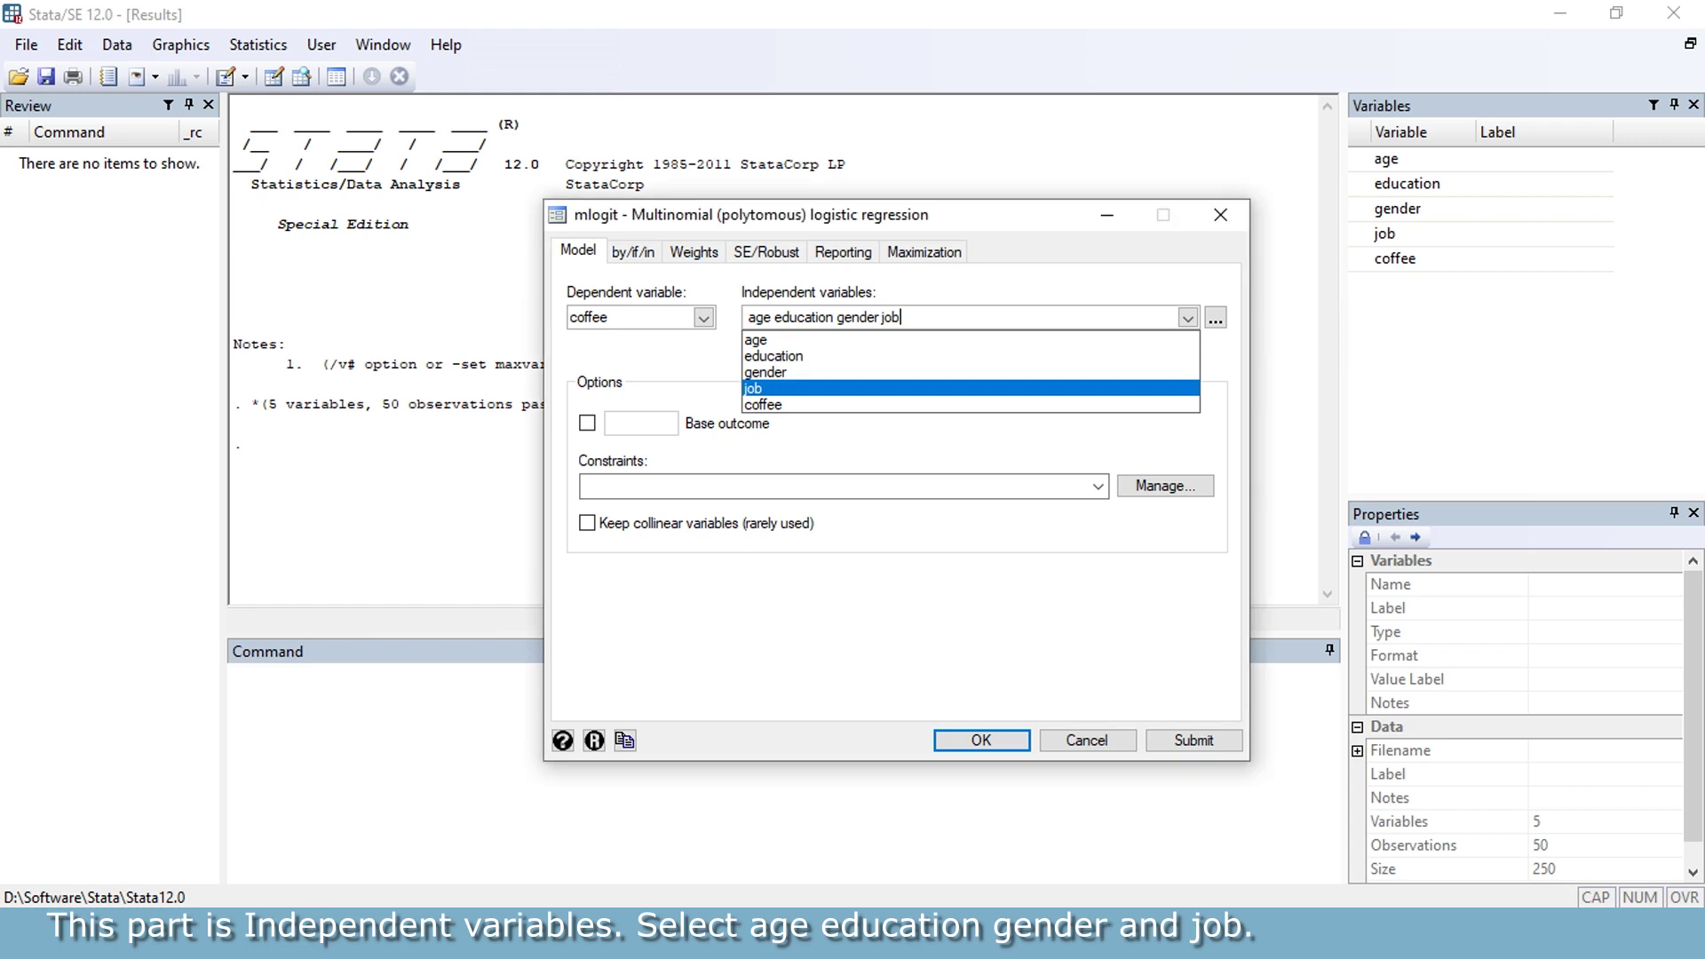
Set the base outcome to 2 and run the regression, displaying its complete output
click(587, 423)
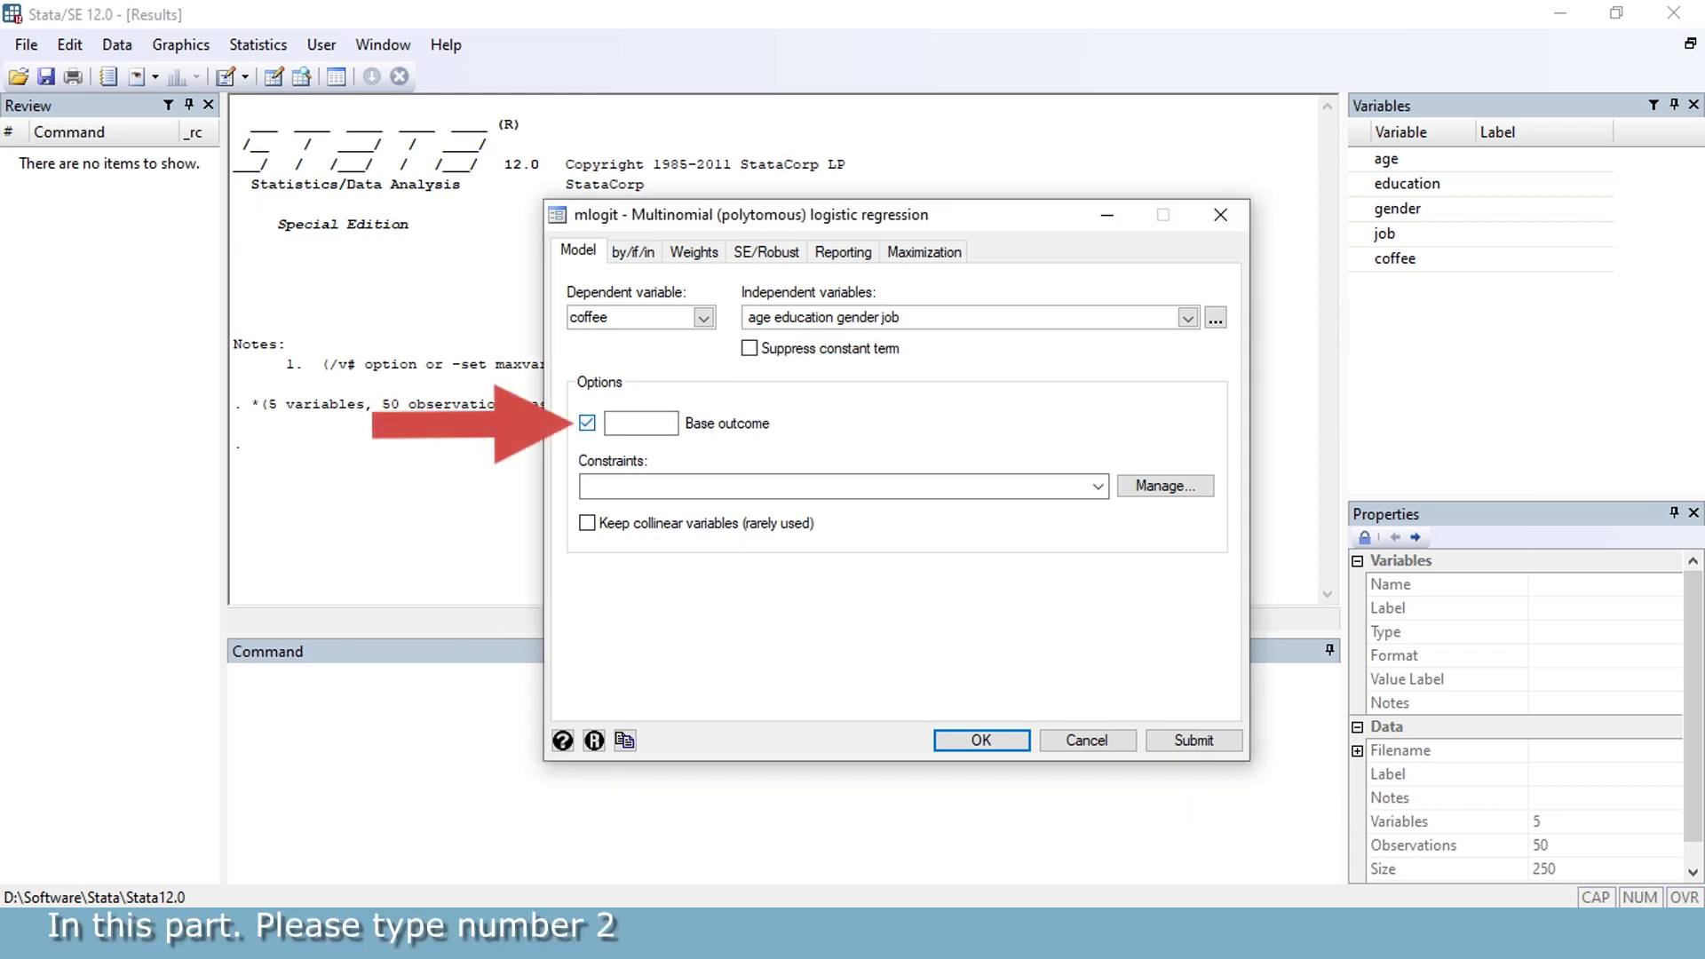
click(641, 423)
text(2)
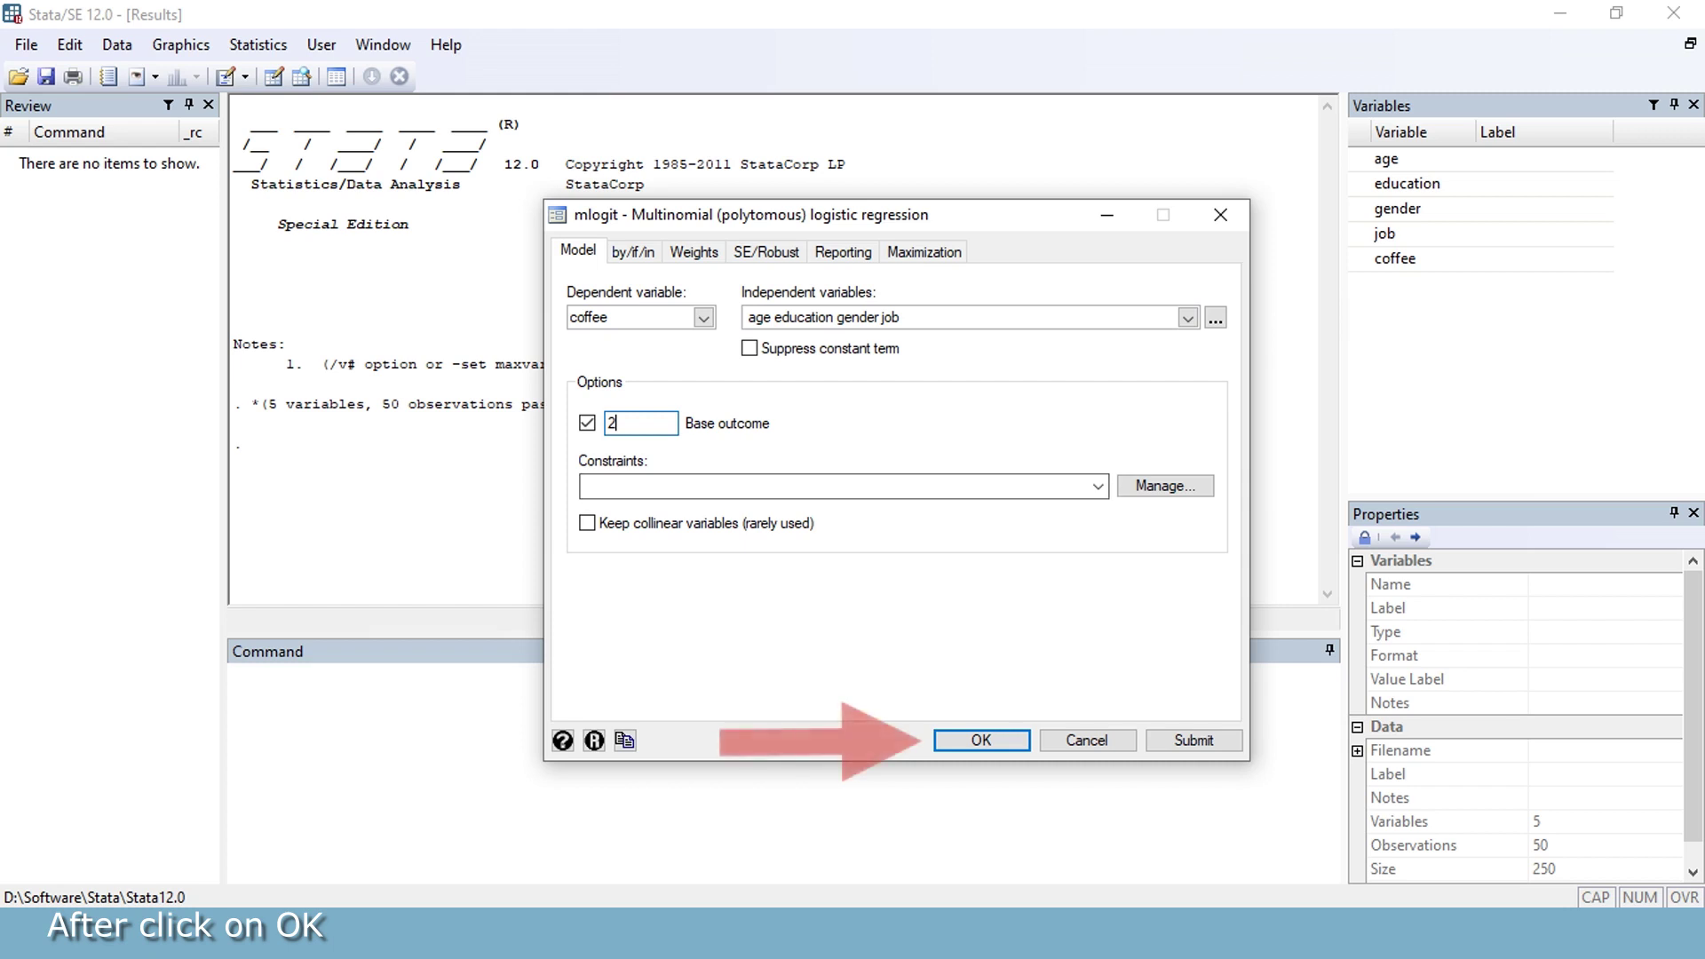
click(981, 741)
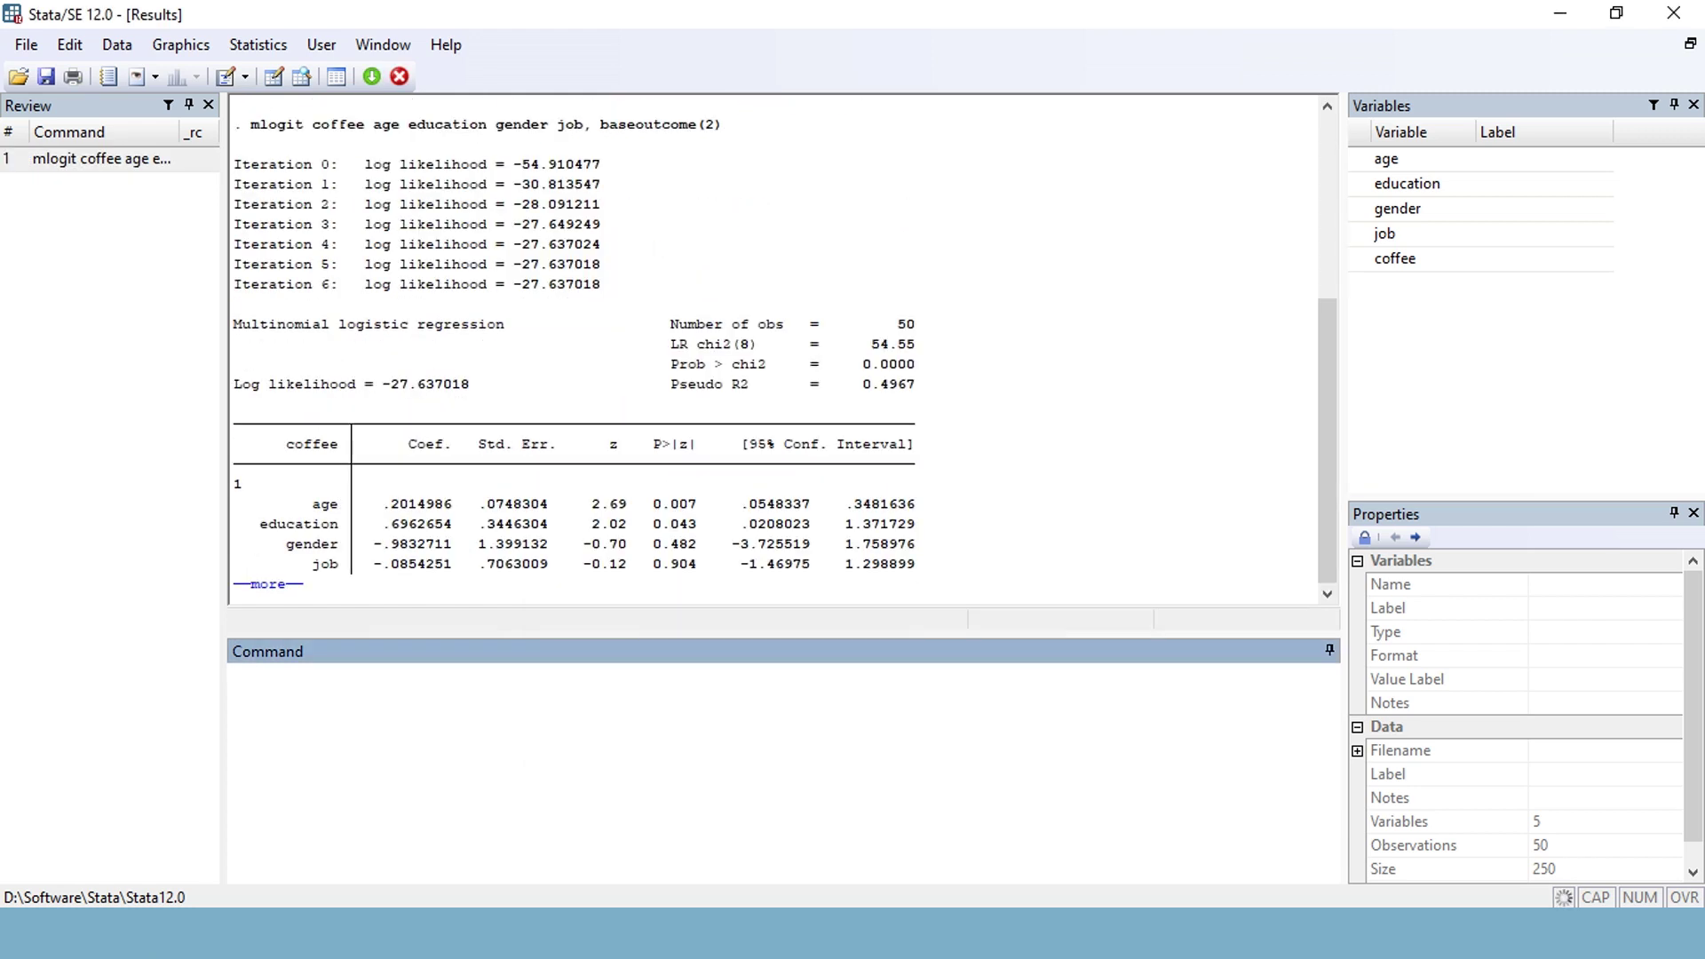
key(space)
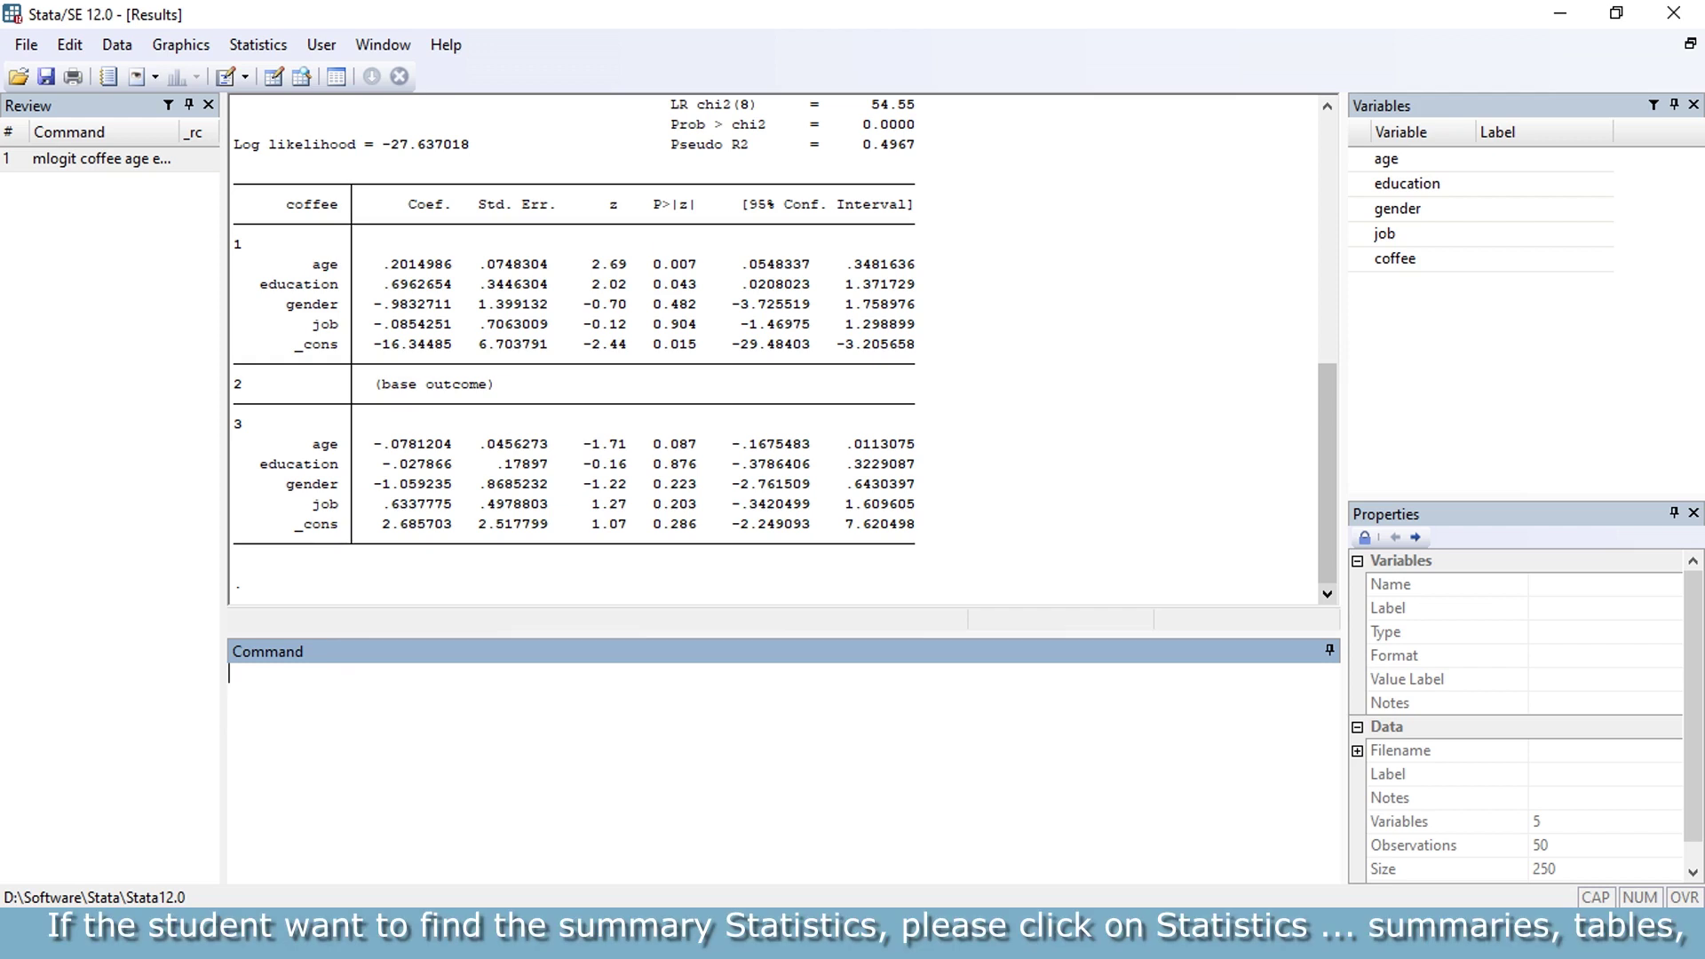
Open the Summary statistics dialog for the summarize command
click(257, 44)
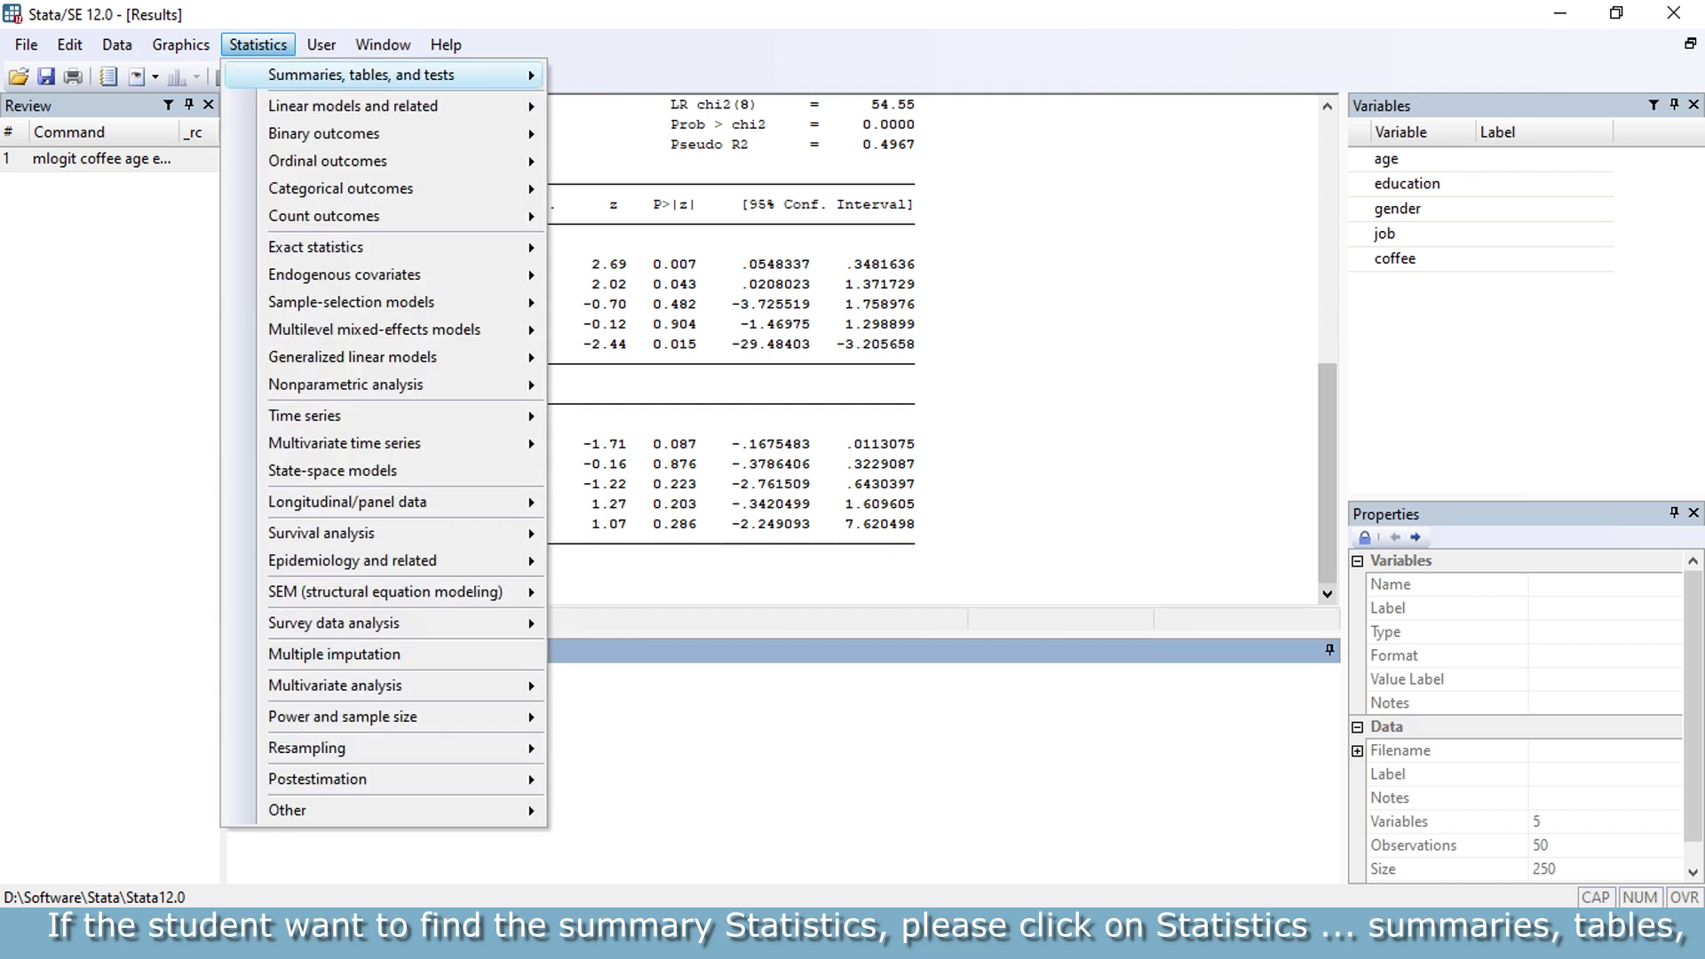
mouse_move(362, 75)
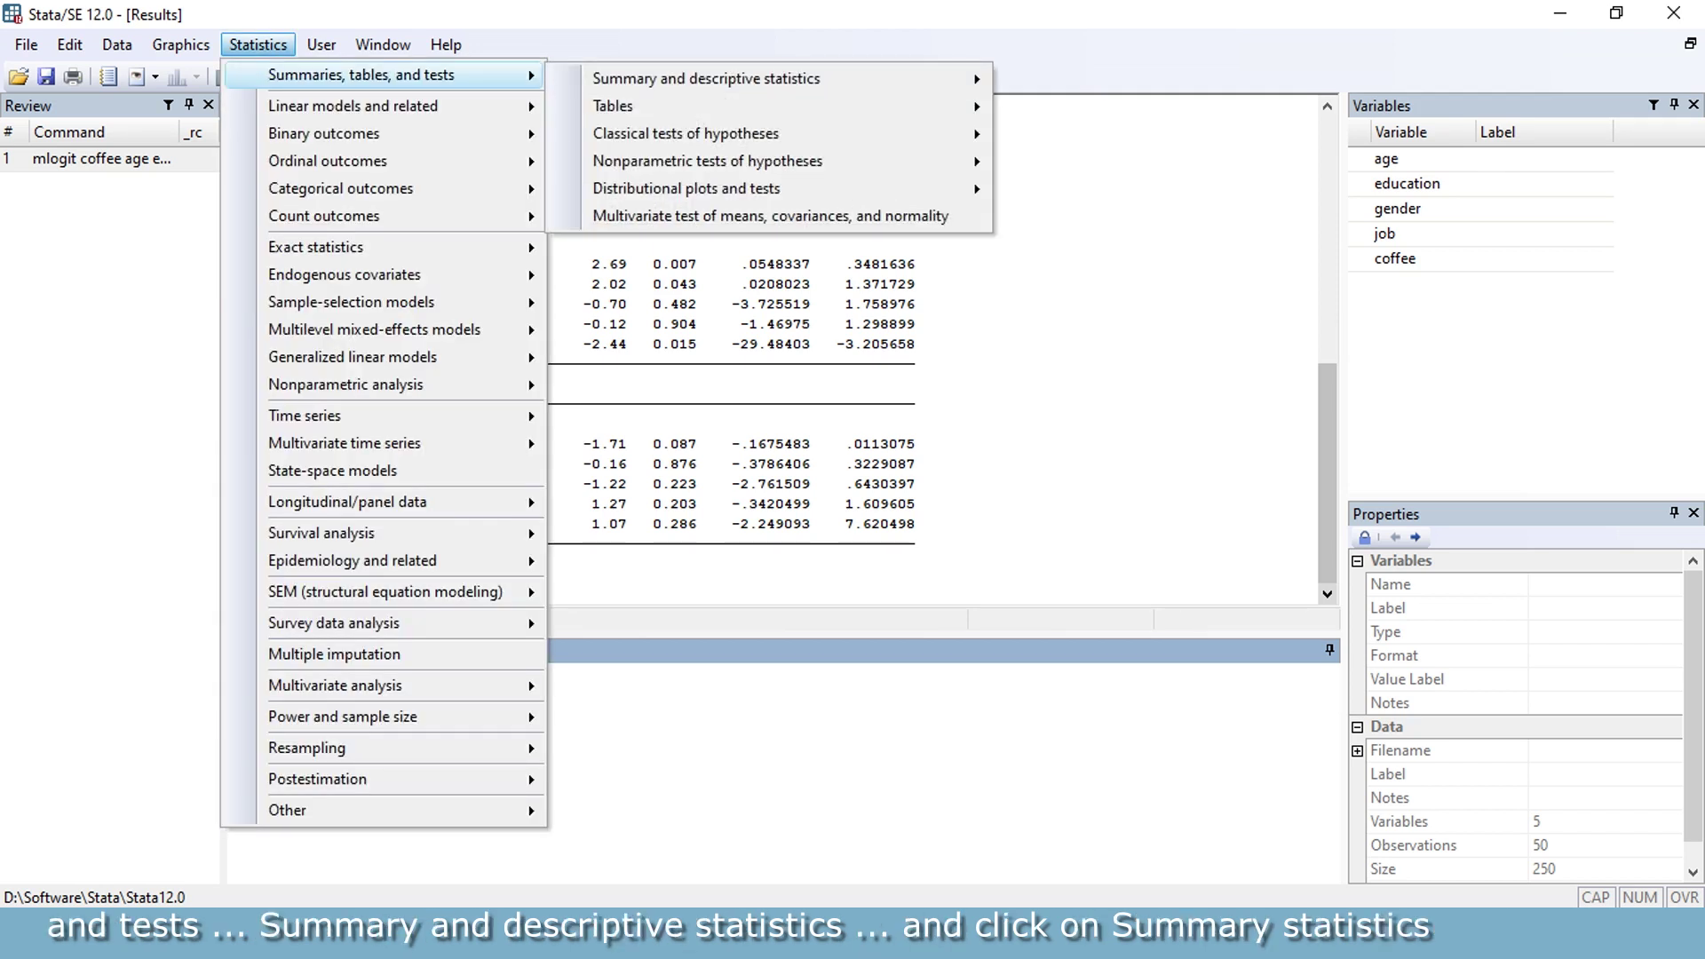
key(Down)
key(Right)
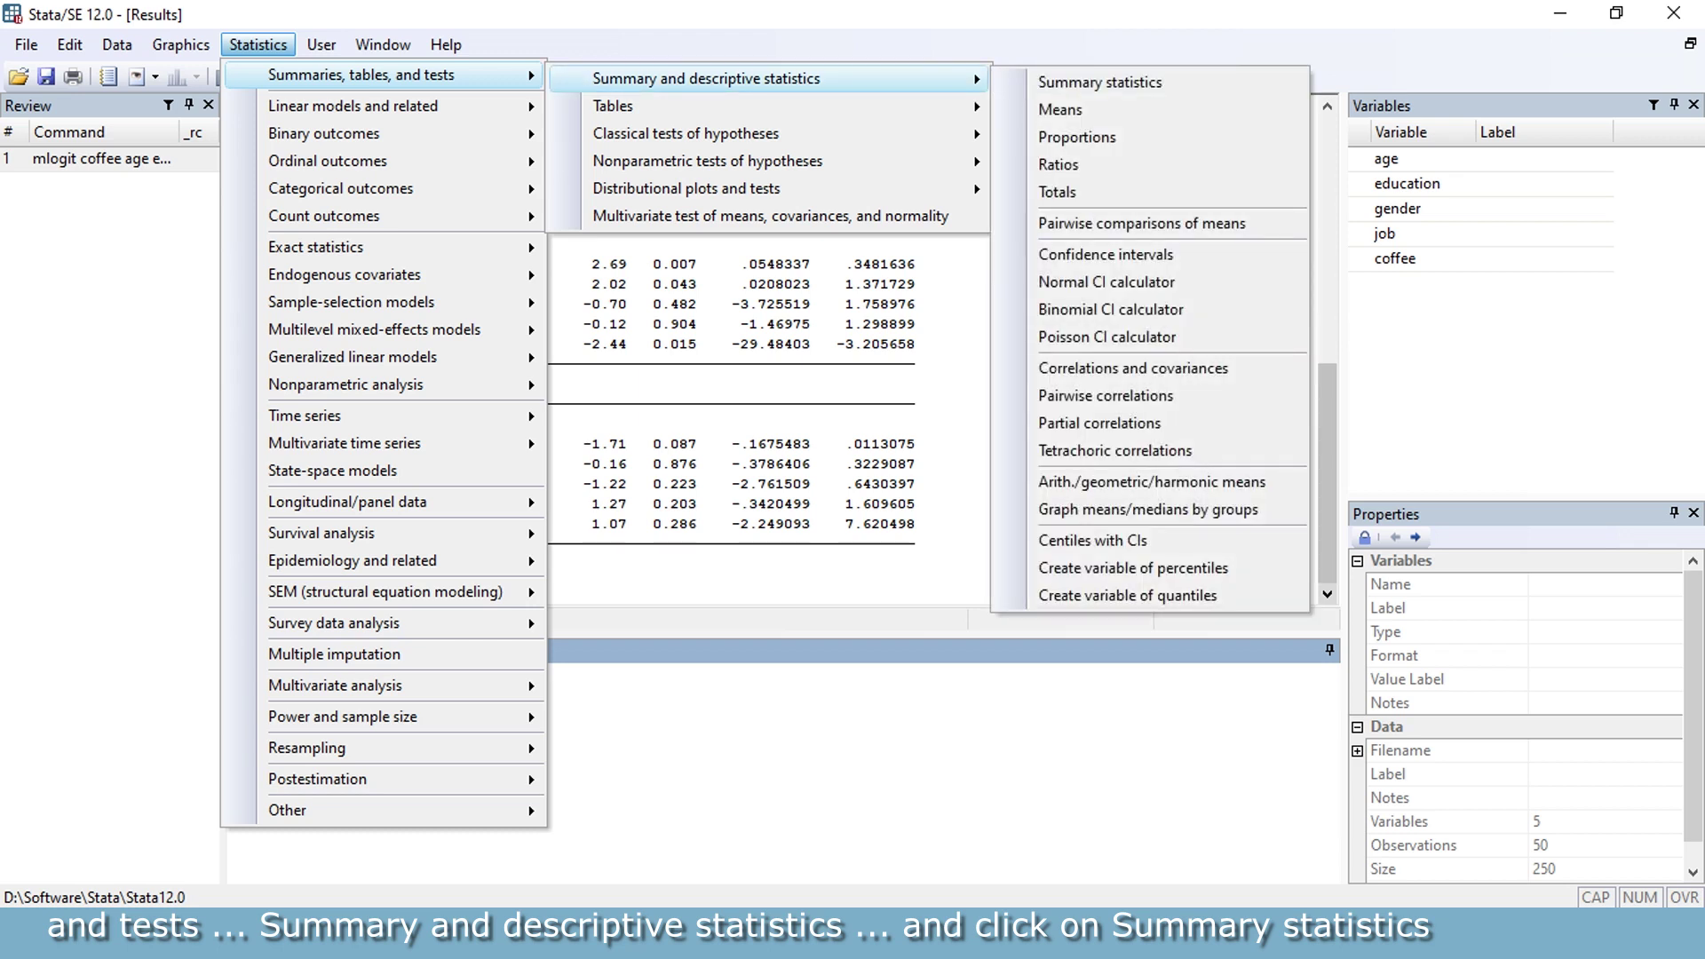
key(Down)
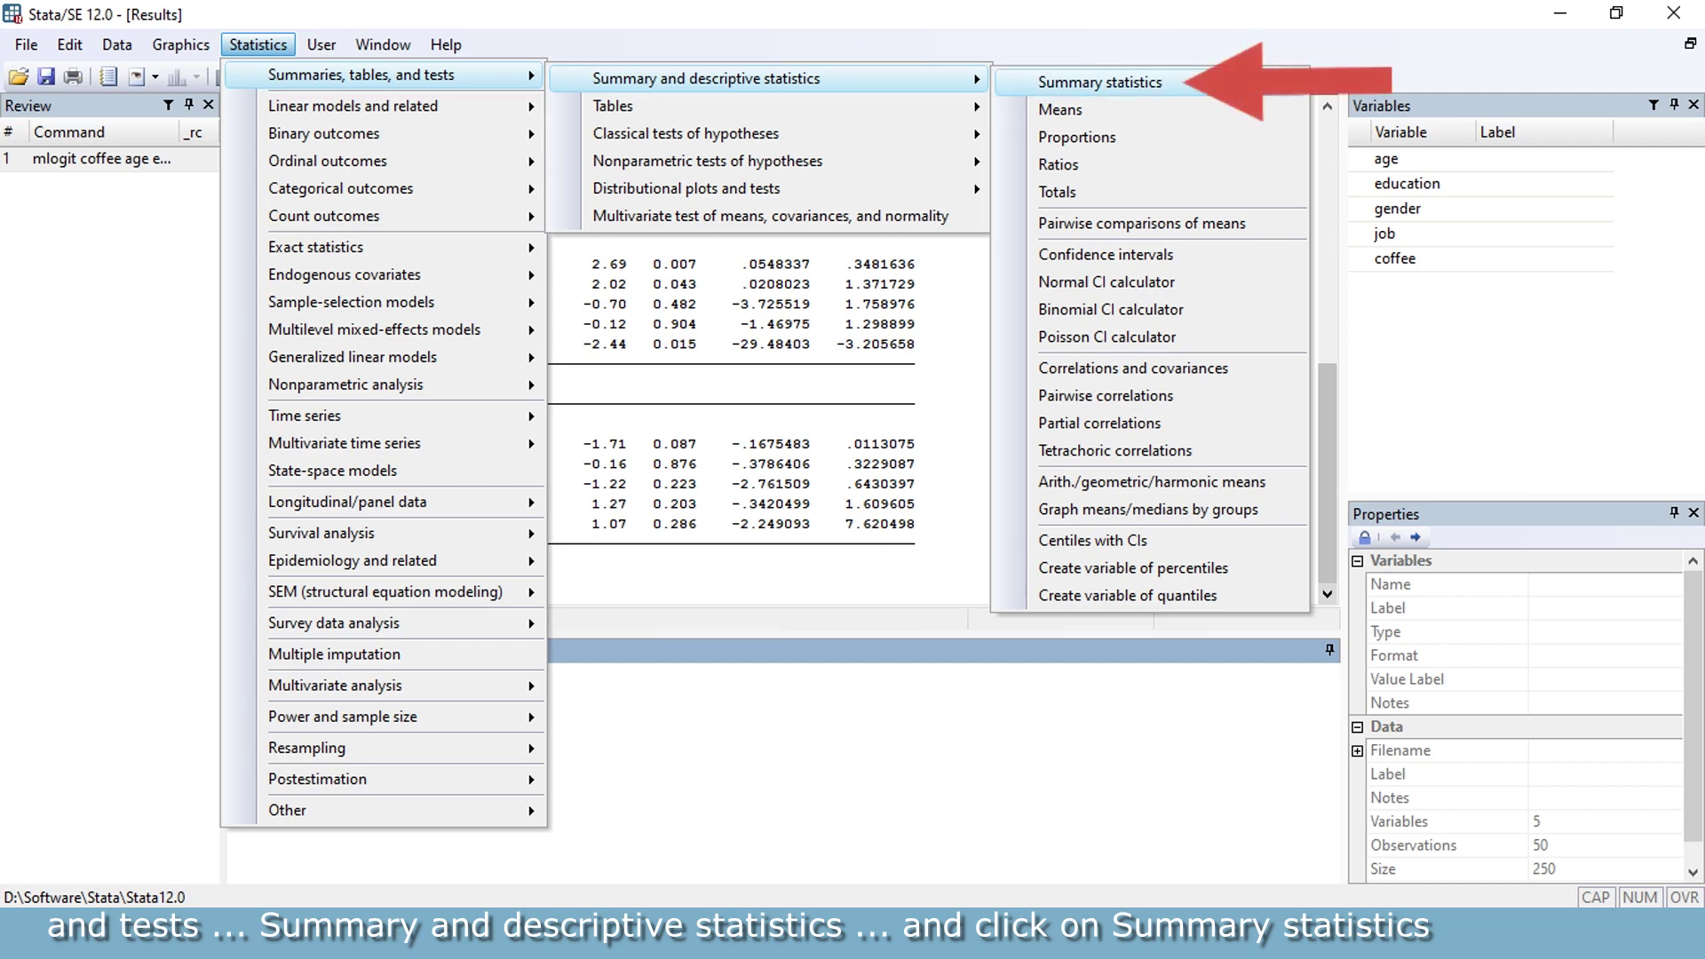
key(Return)
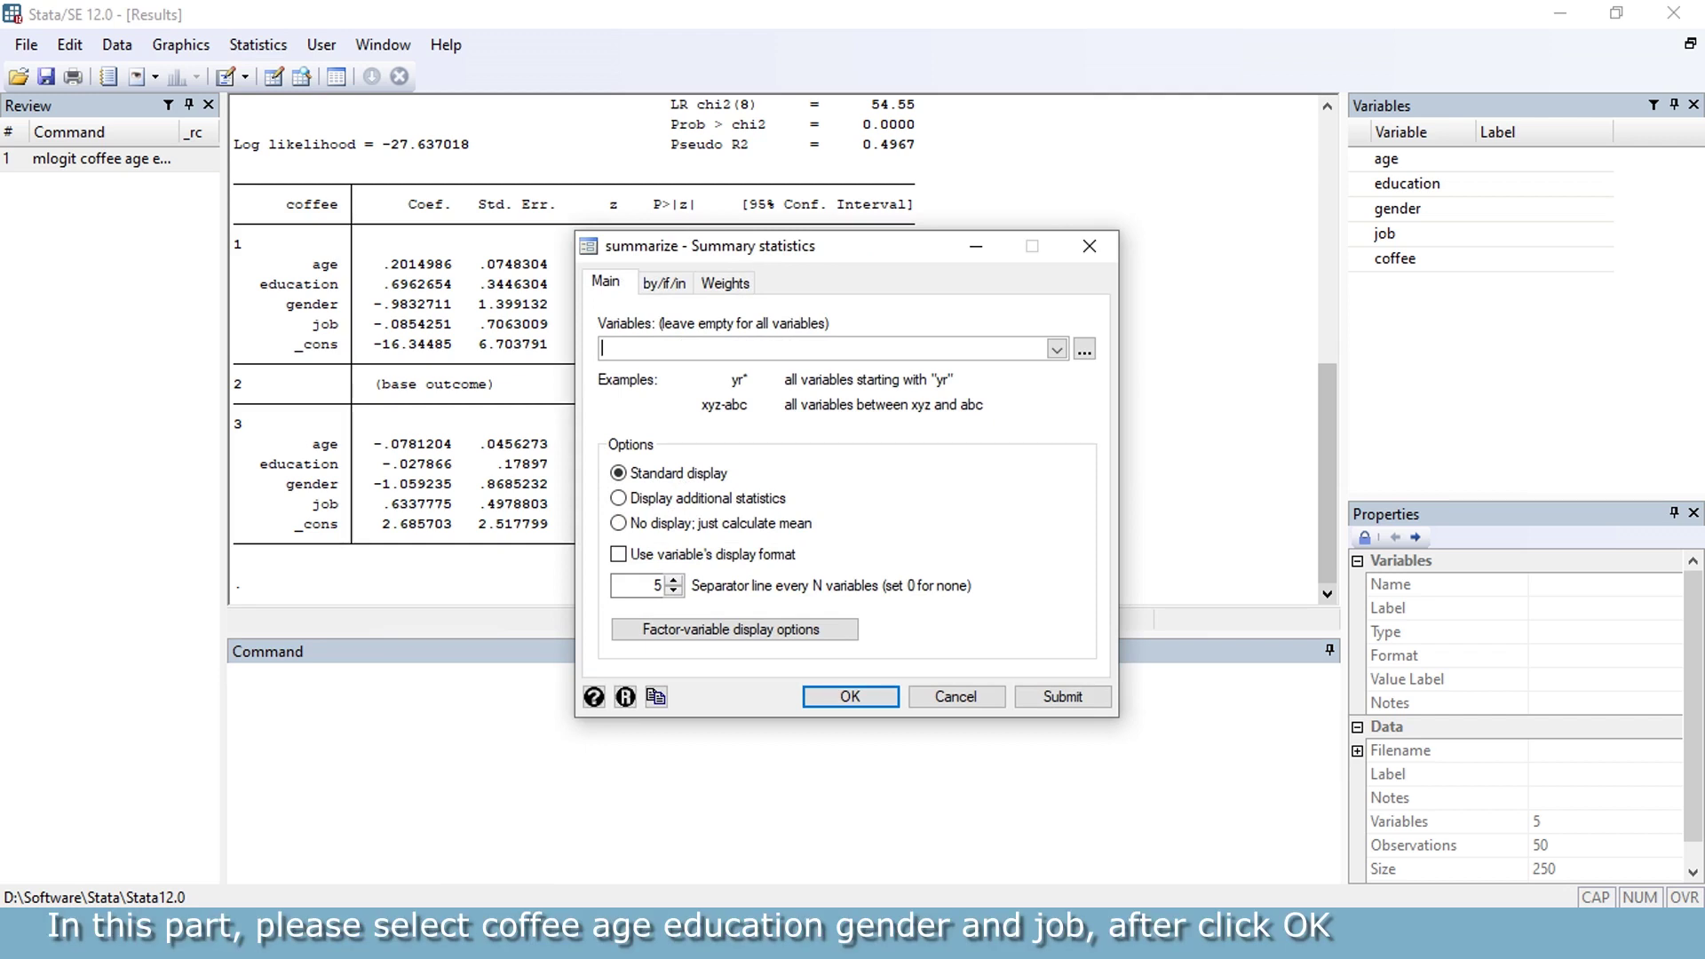
Generate summary statistics for coffee, age, education, gender and job using the standard display
click(1057, 349)
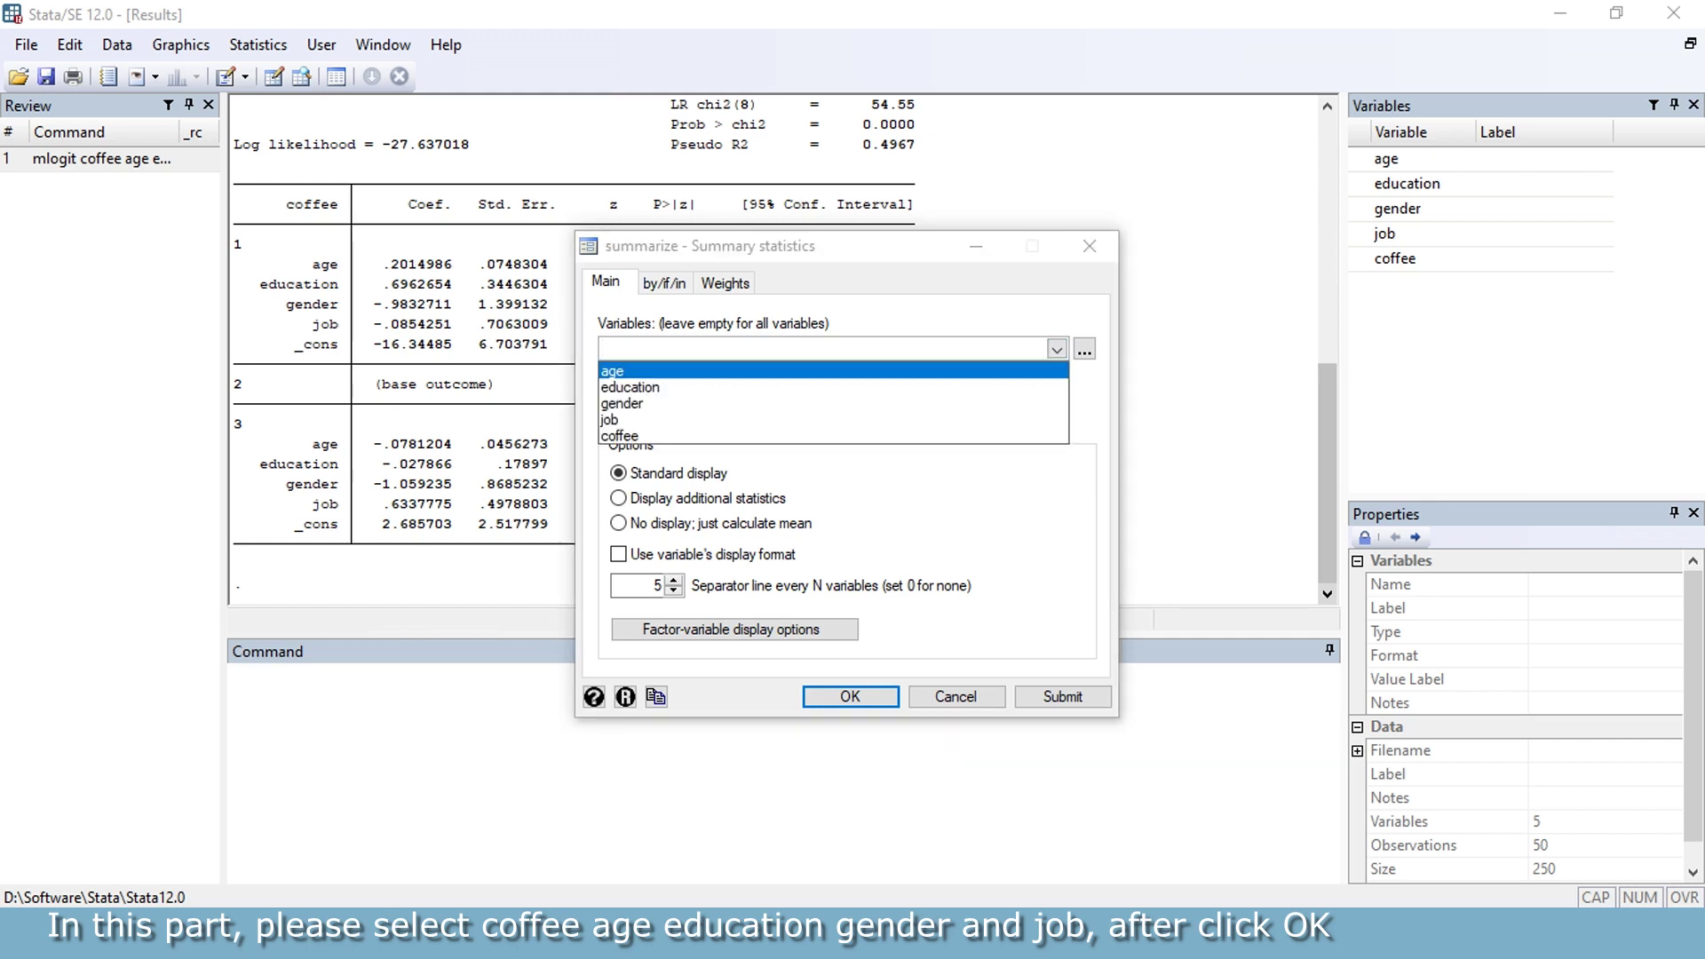
click(675, 436)
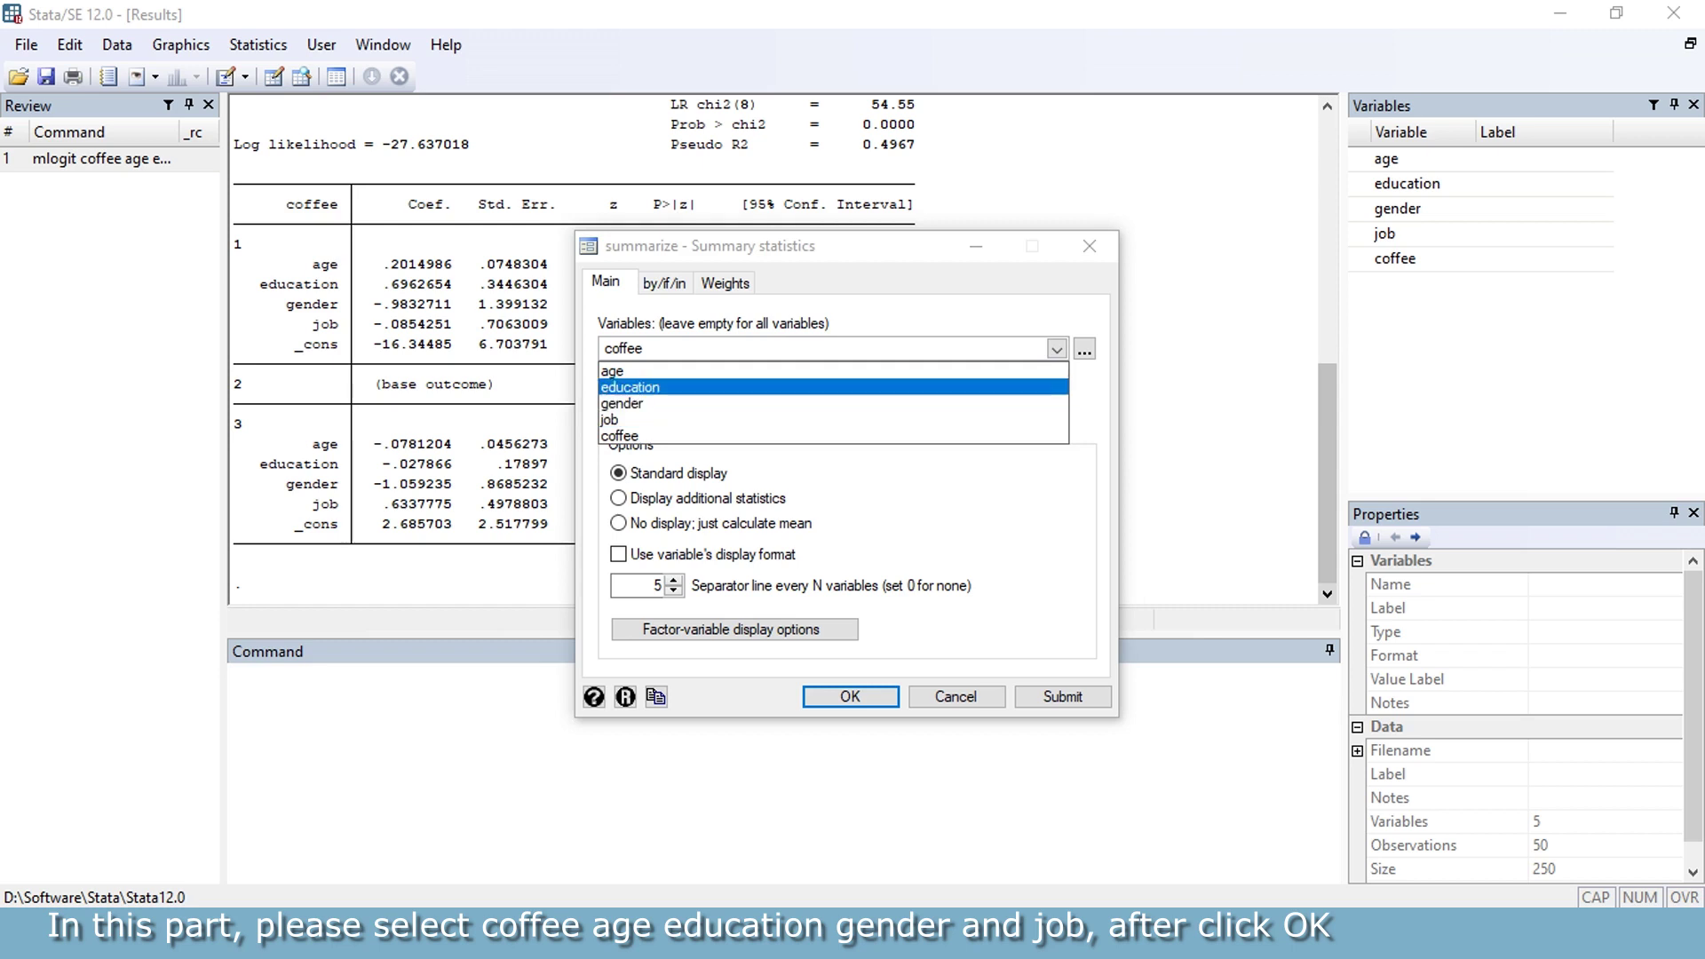
click(613, 371)
click(631, 387)
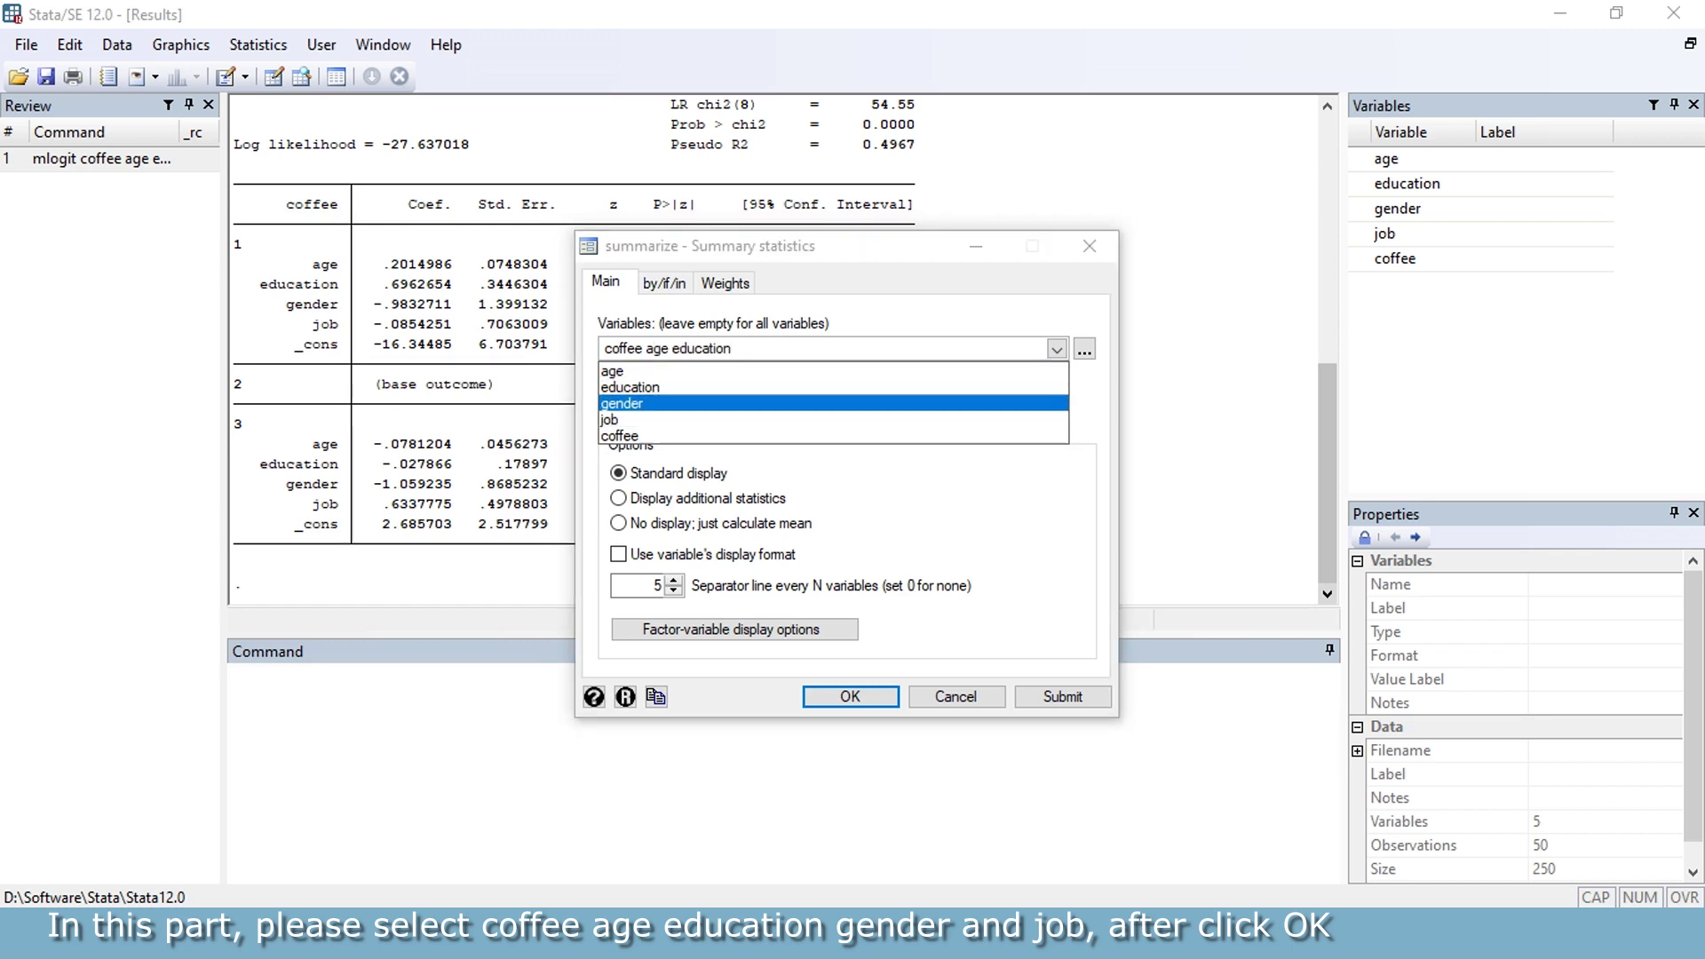
click(622, 403)
click(610, 420)
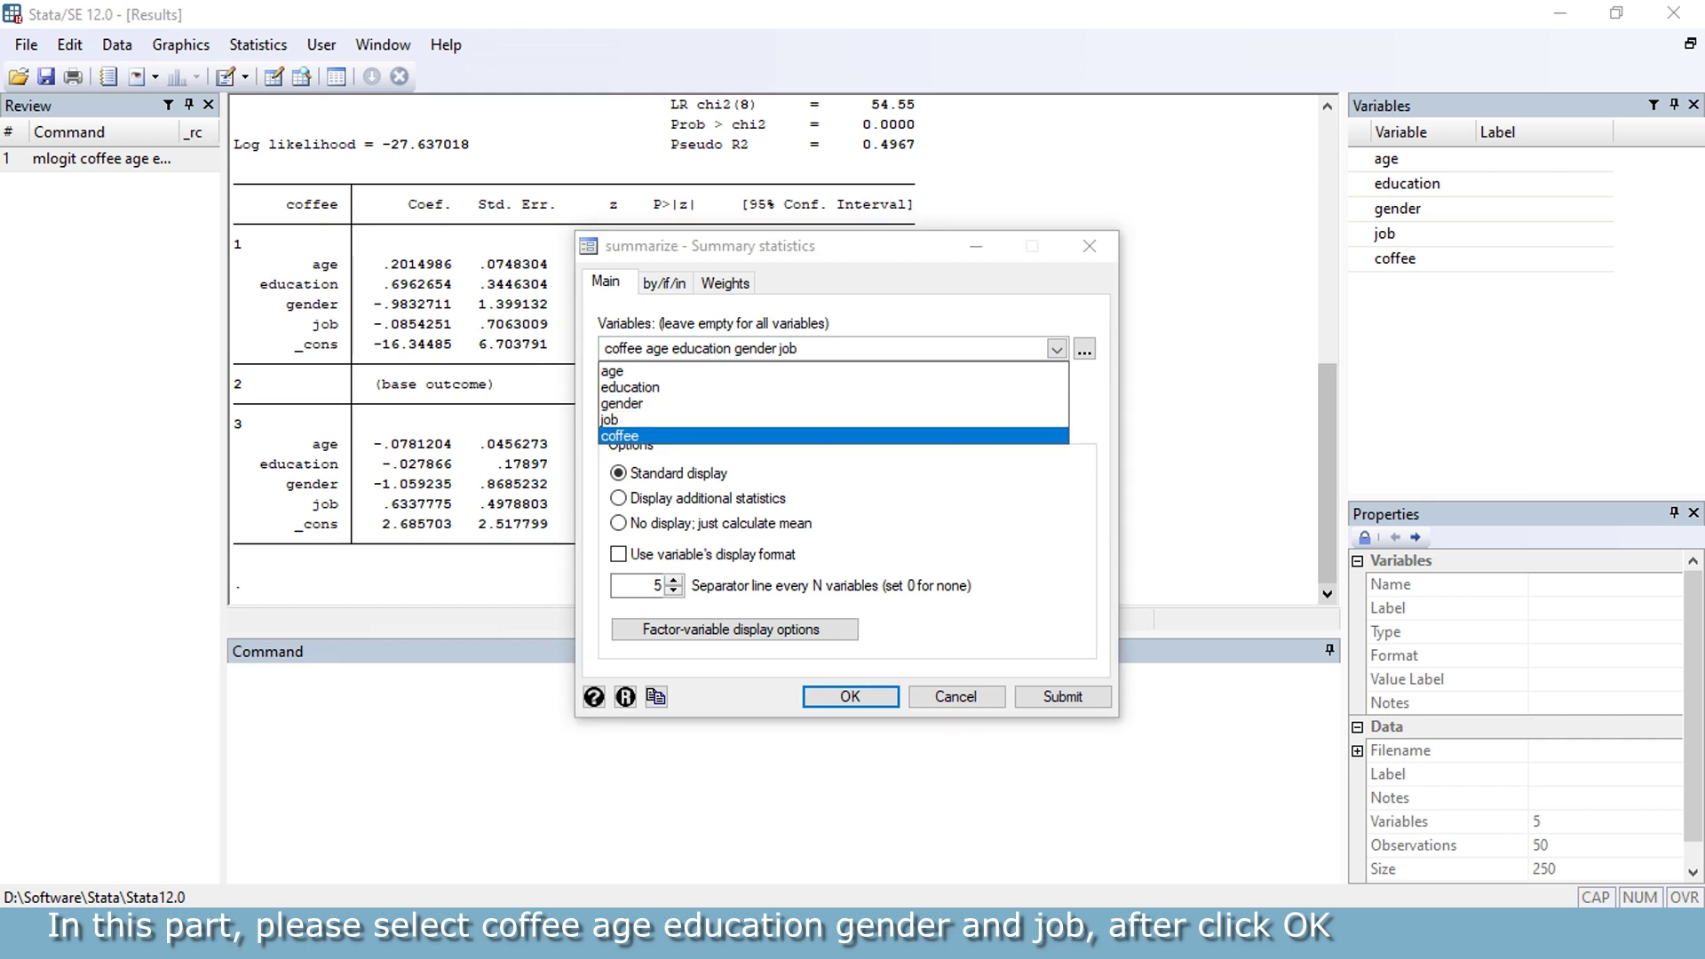
click(905, 508)
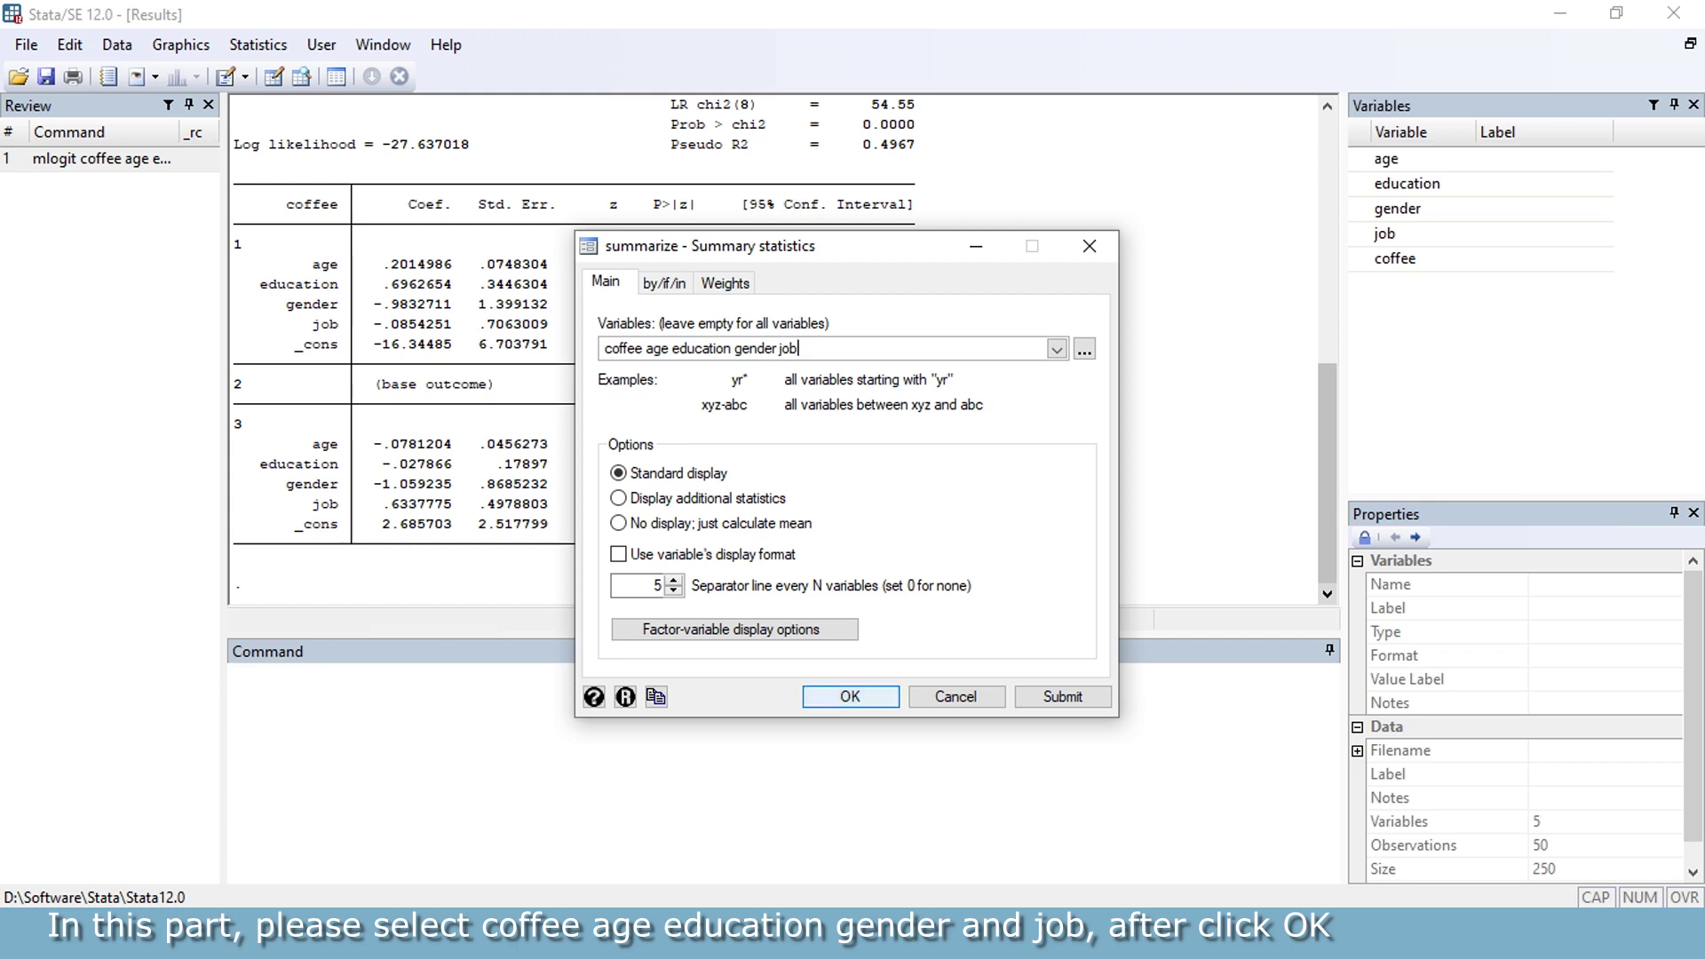
key(Return)
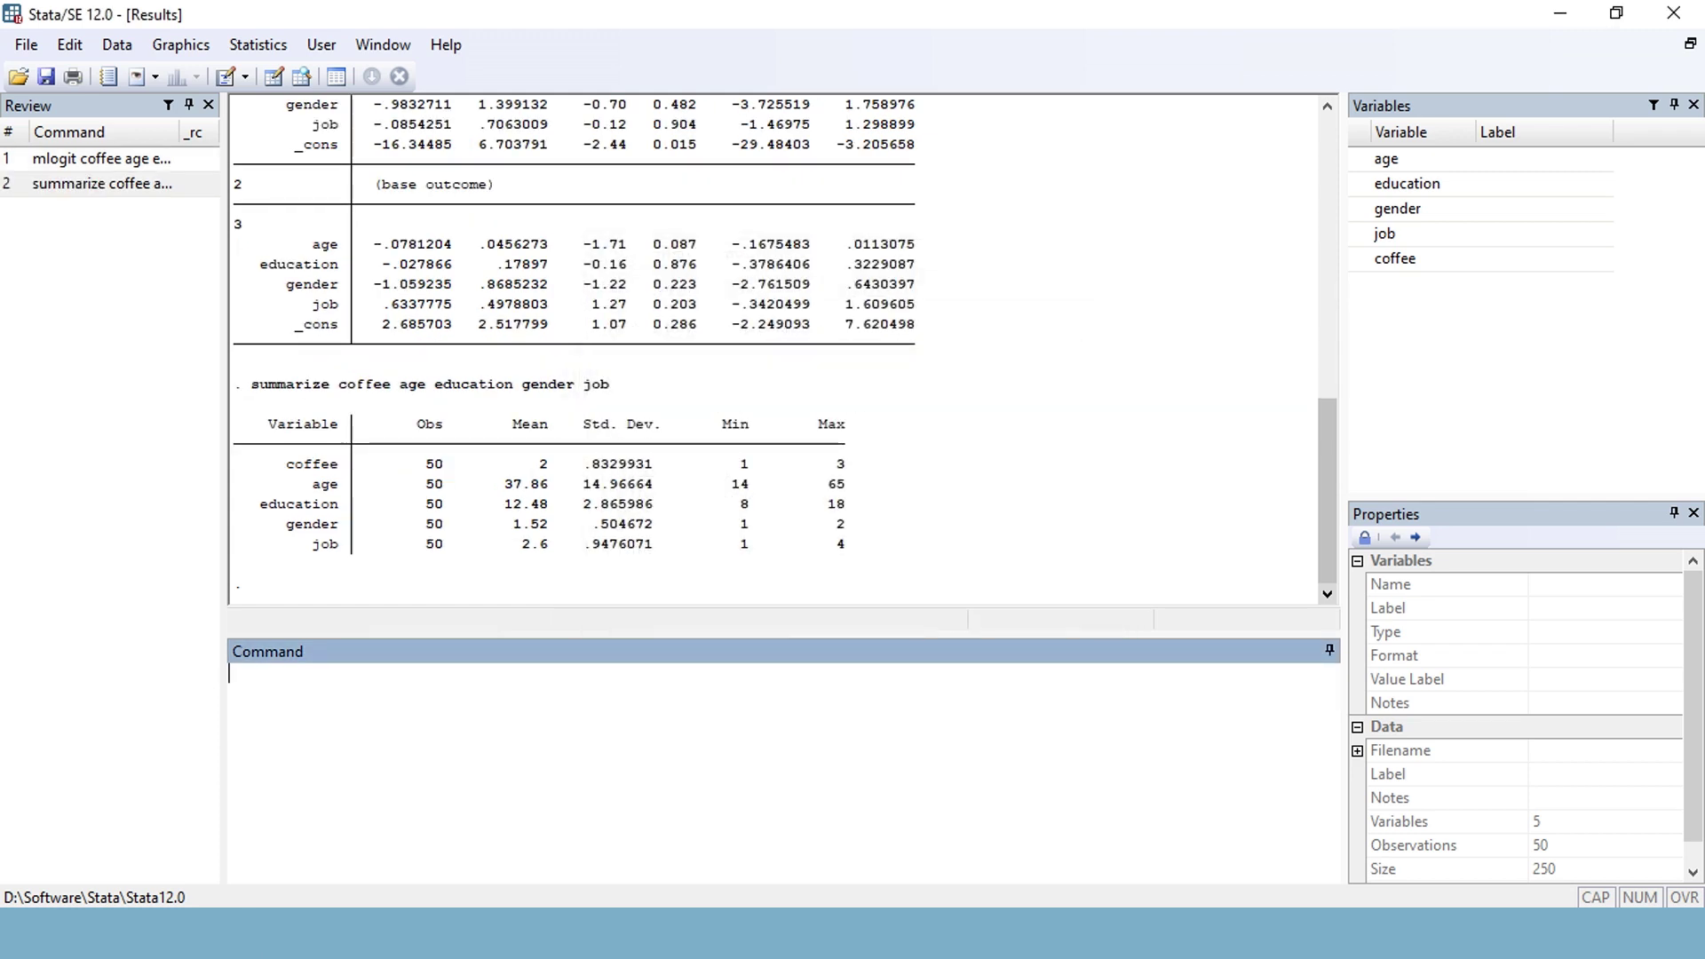